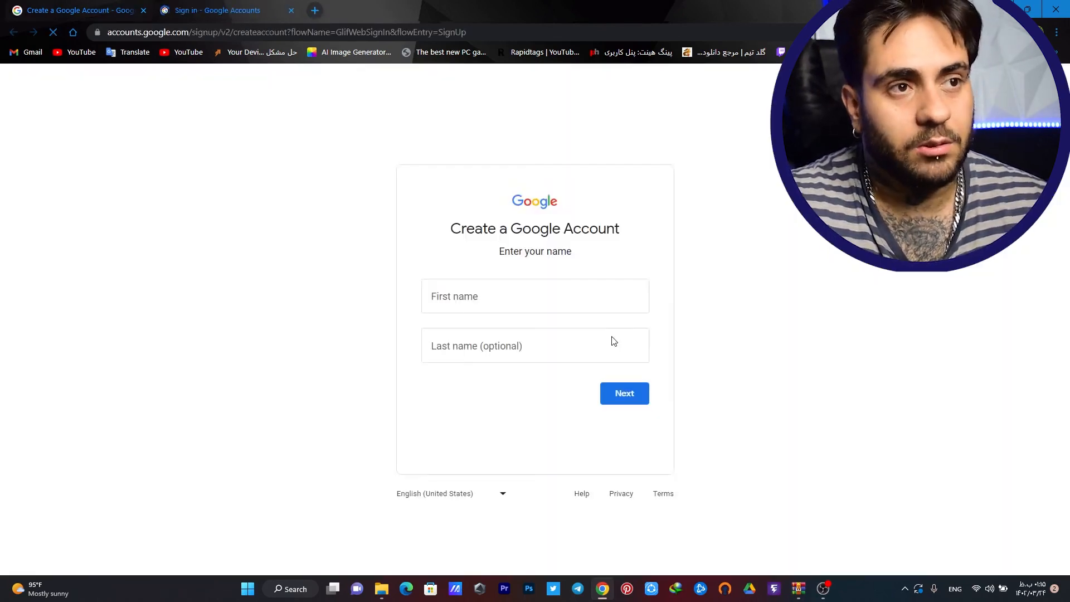
Enter the first and last name for the new Google account and submit them
left_click(500, 299)
type("parham")
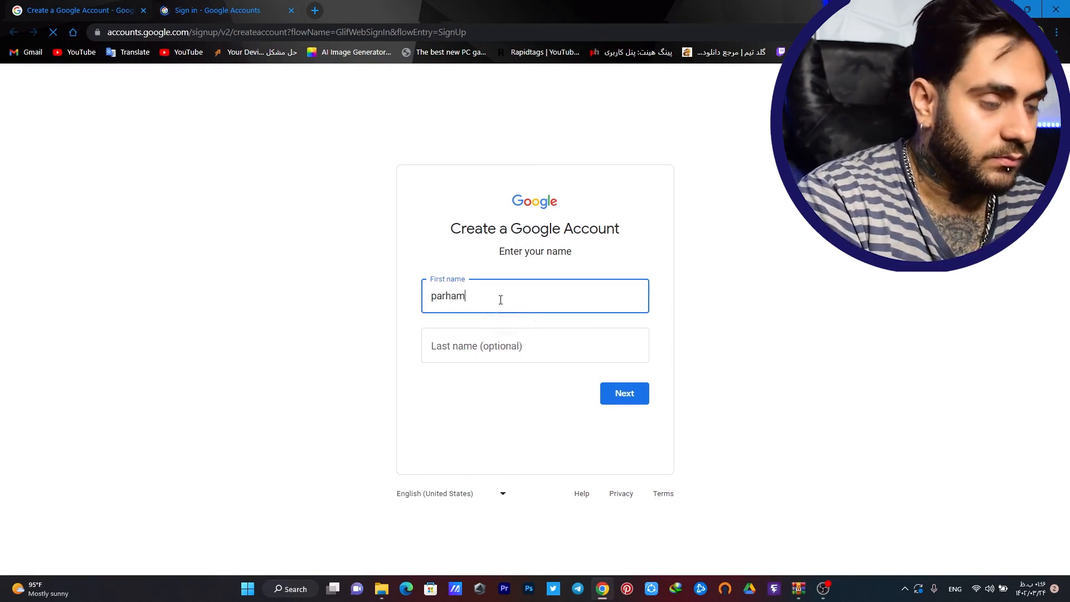
left_click(490, 345)
type("nz")
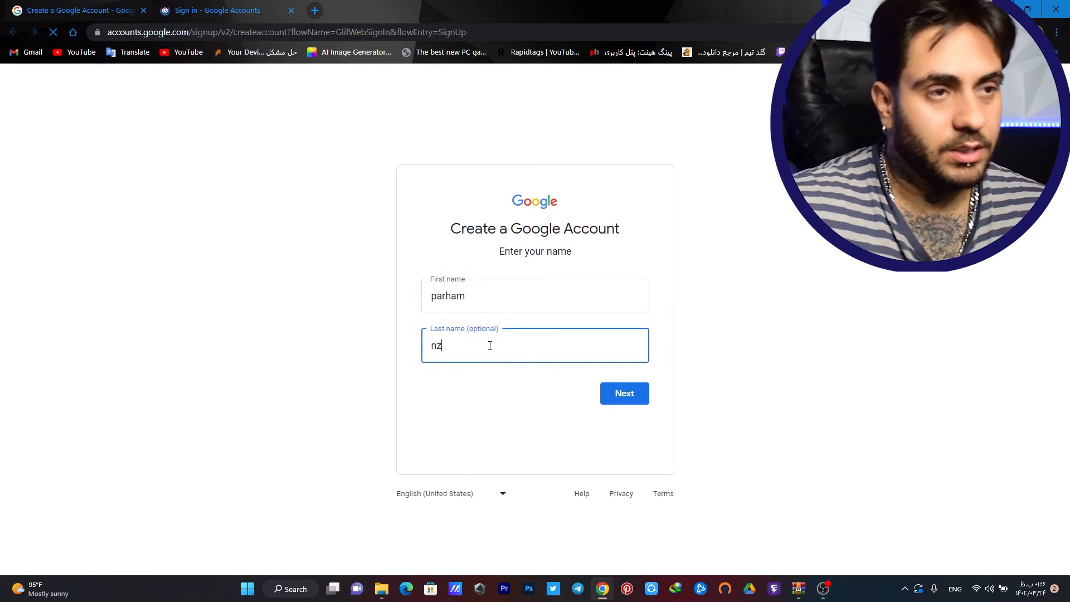
left_click(616, 391)
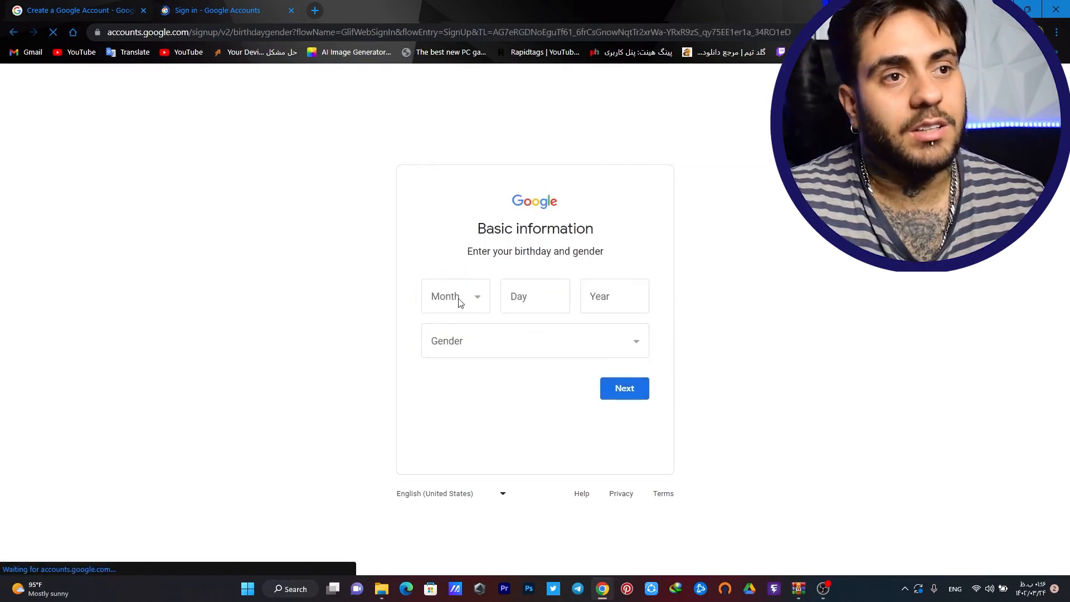
left_click(484, 303)
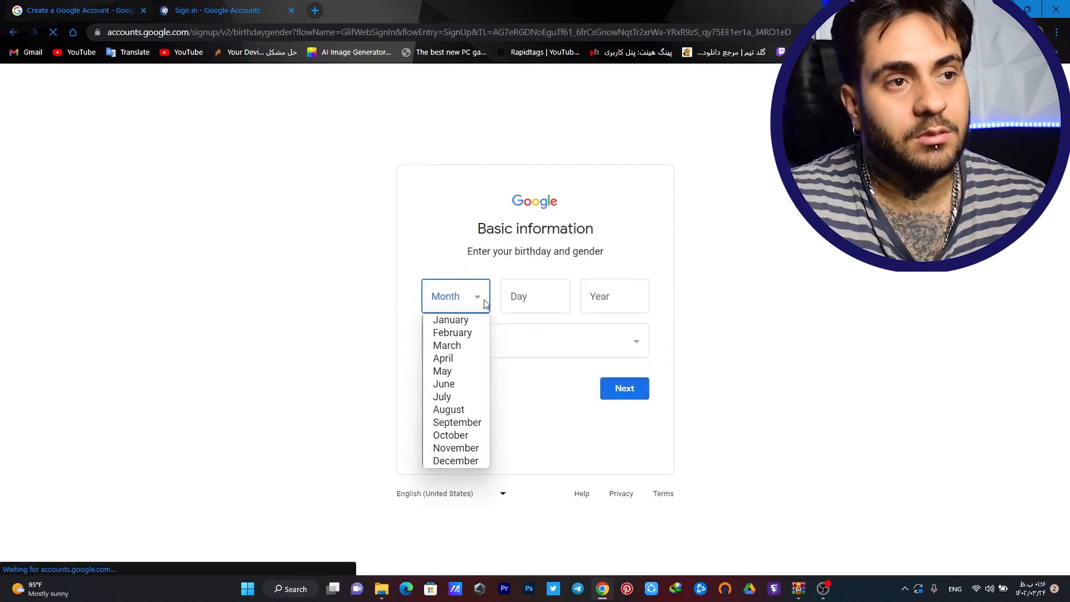
left_click(474, 332)
left_click(556, 291)
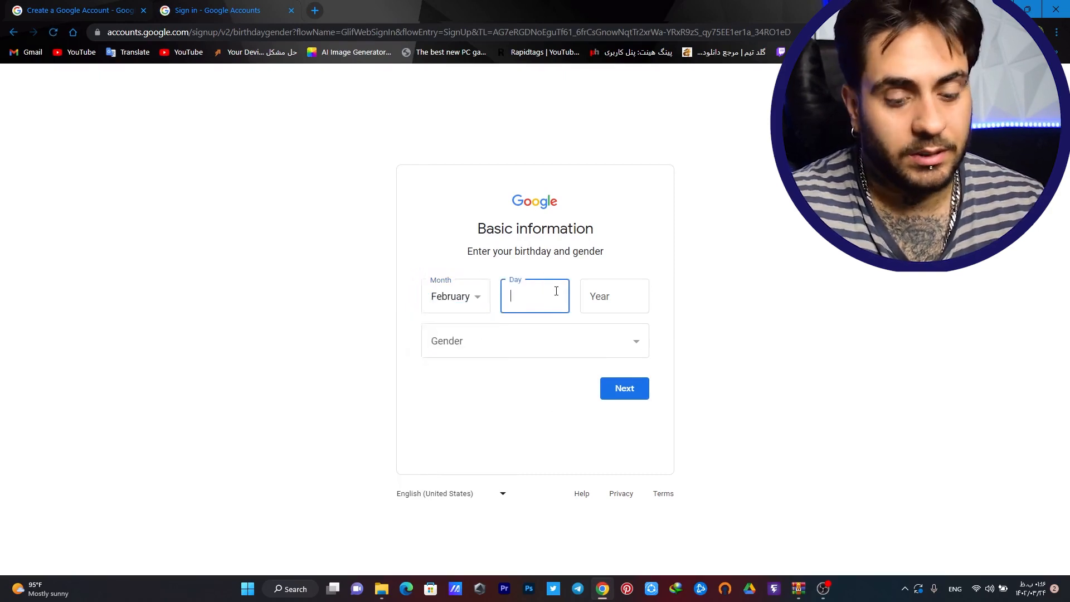
type("08")
left_click(632, 308)
type("1998")
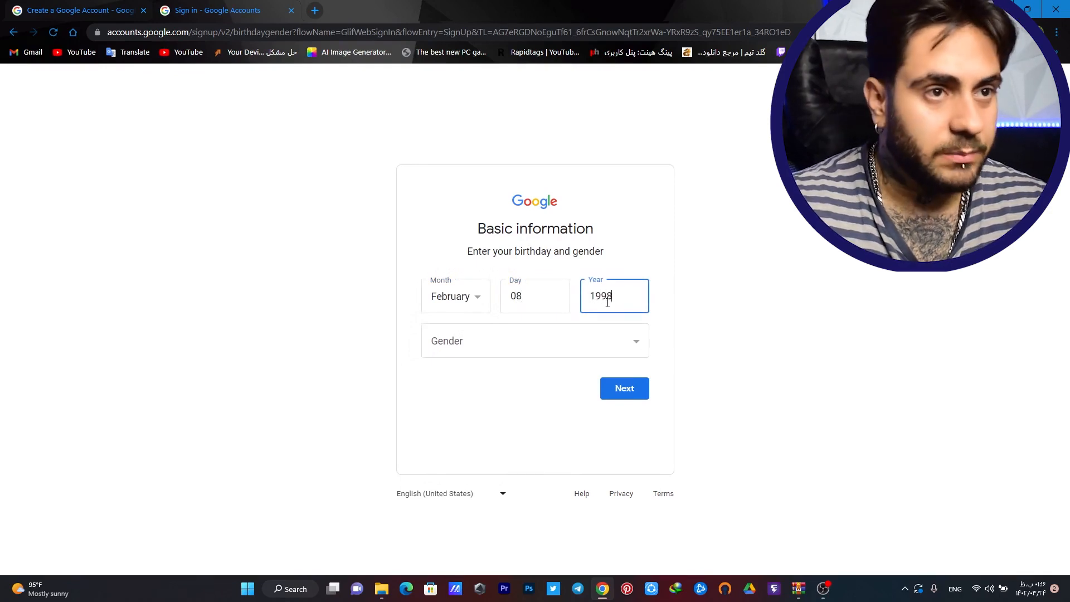
left_click(588, 356)
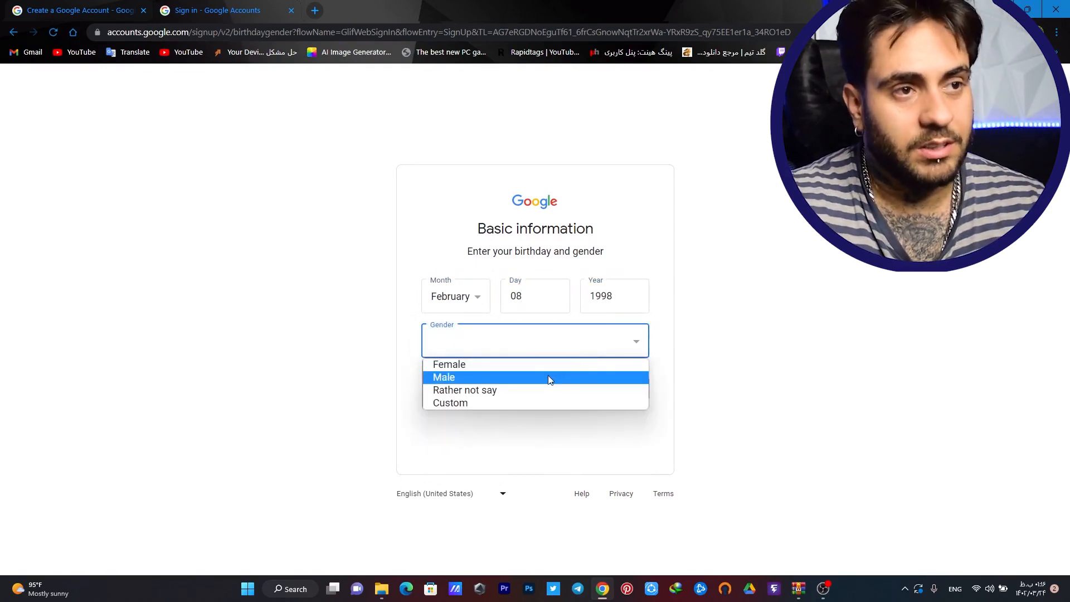
left_click(549, 379)
left_click(622, 389)
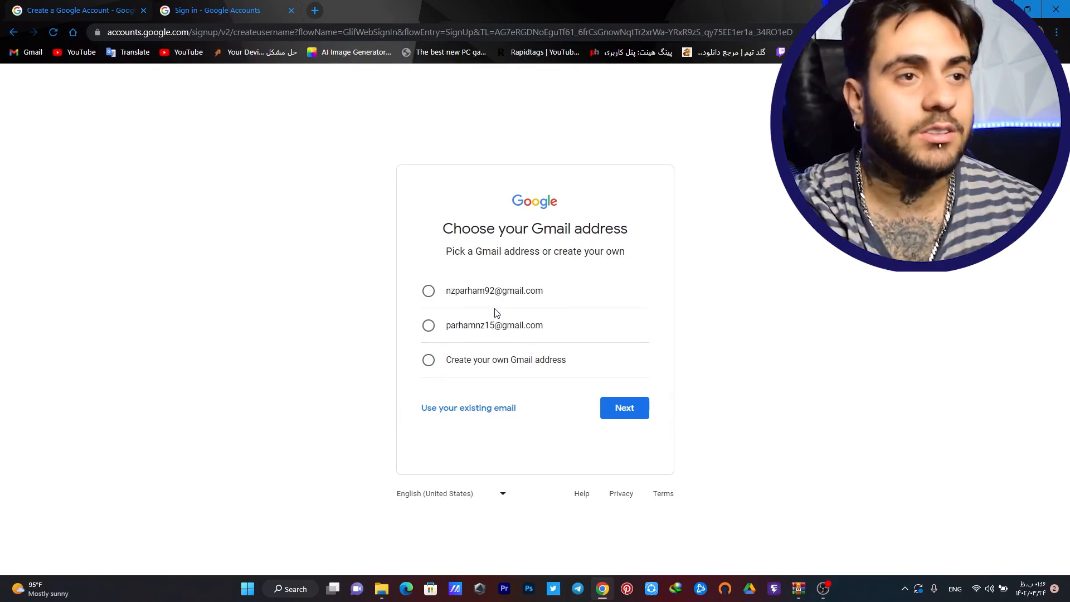
Choose a custom Gmail address, correct a typo in it, and submit it
left_click(527, 370)
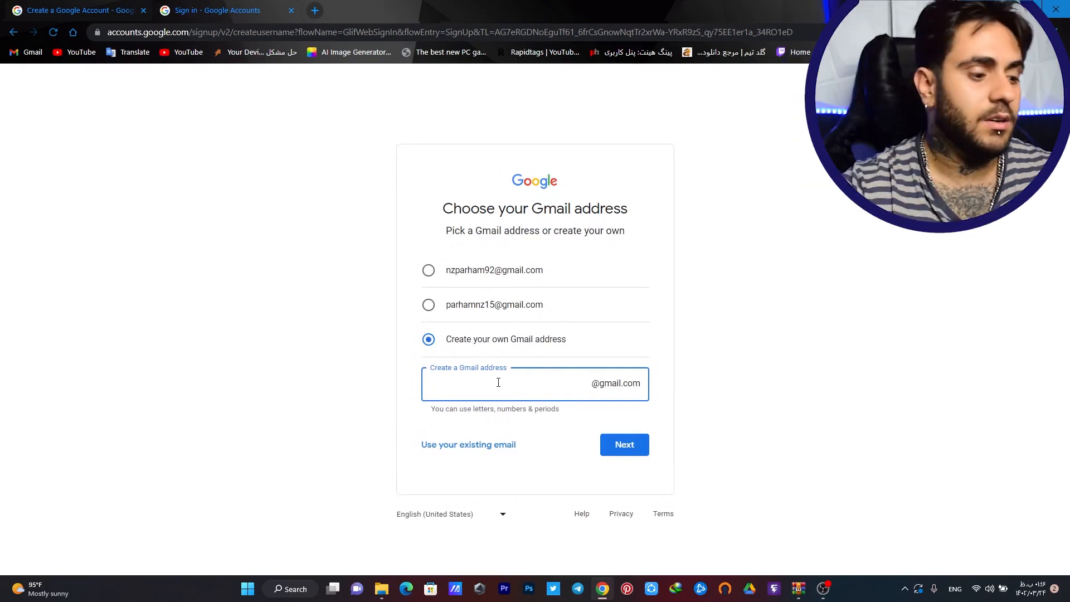
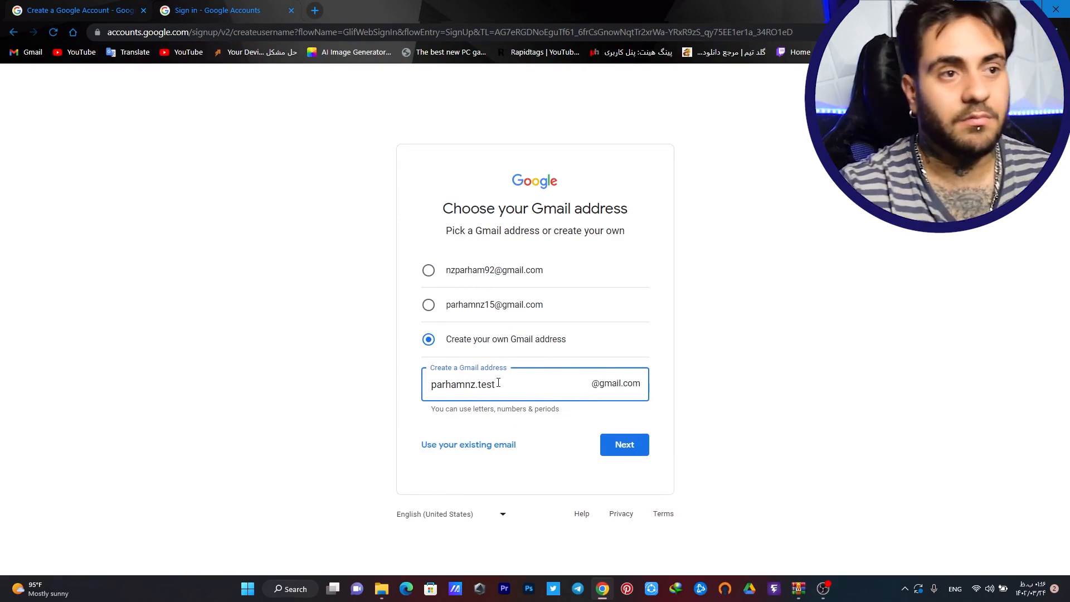
left_click(615, 450)
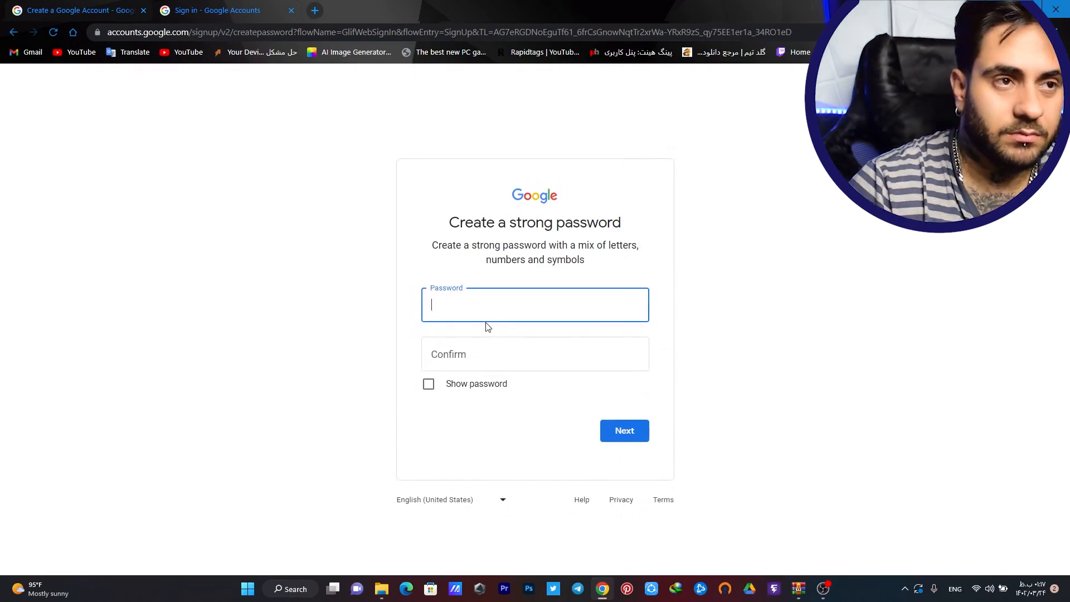
Type the account password and its confirmation, then submit them
type("•••••••")
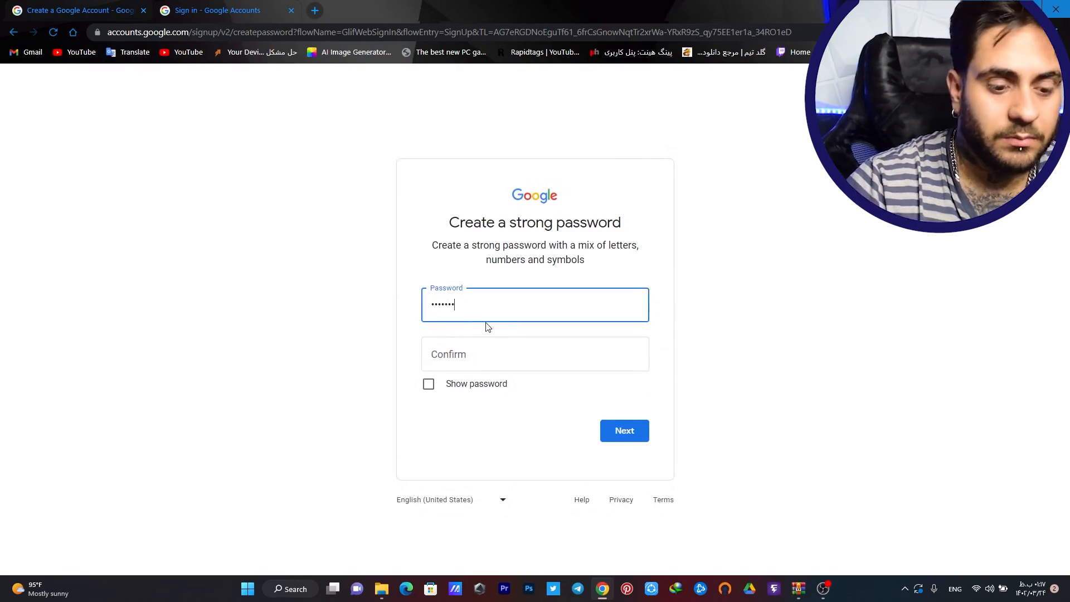
key("ctrl+a")
key("BackSpace")
type("•••••••")
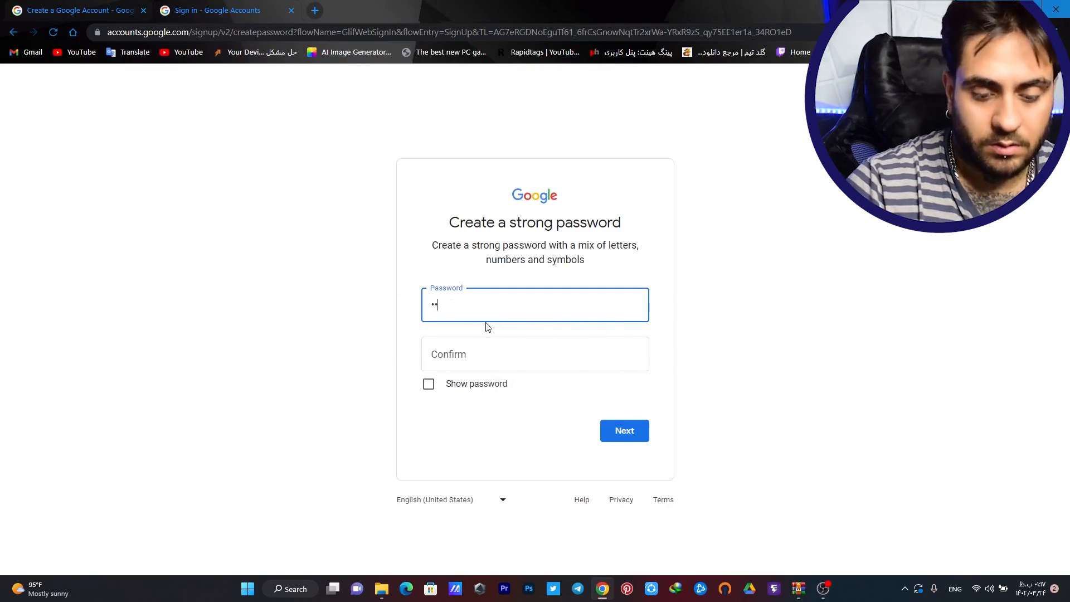
type("••")
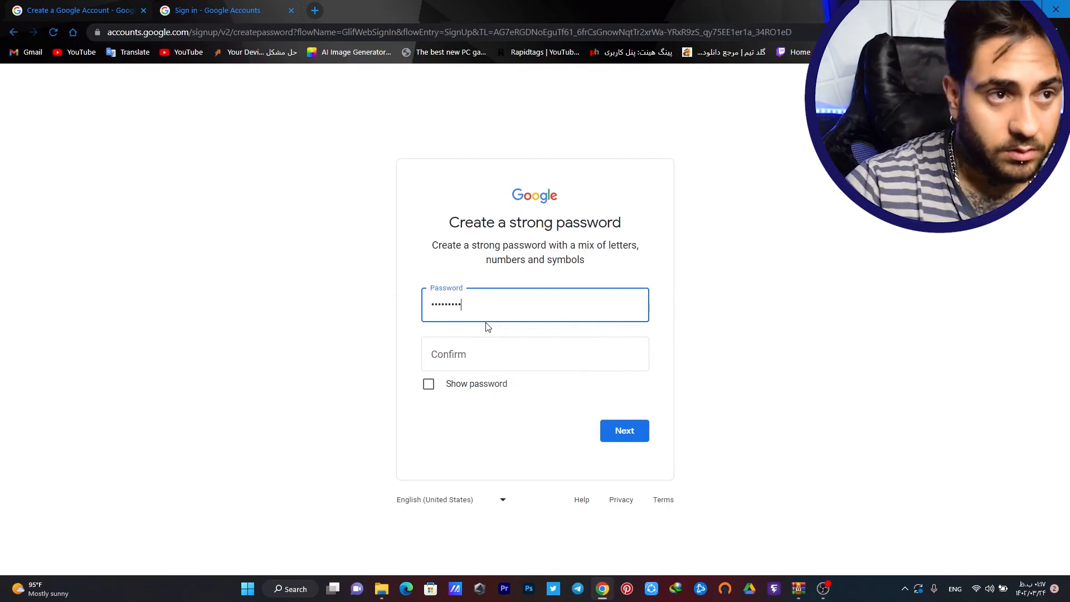
left_click(502, 363)
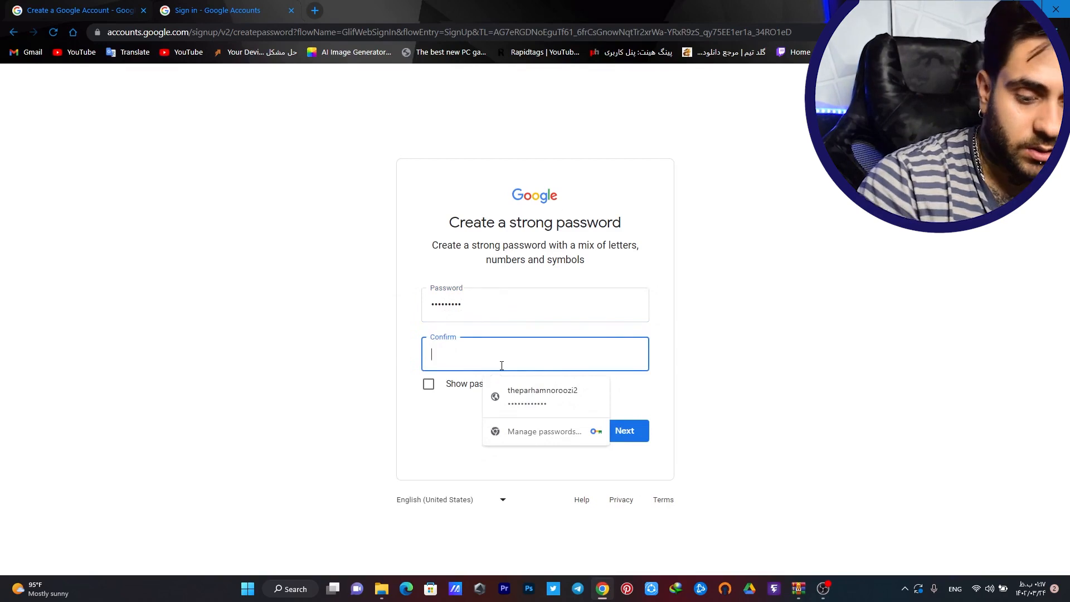
type("••••••")
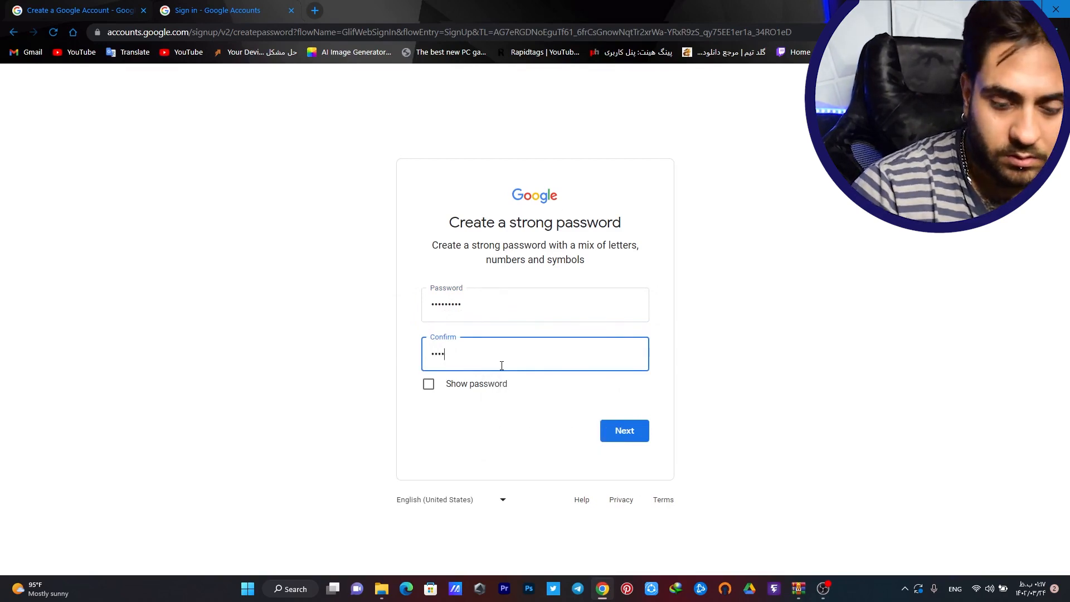
type("•••")
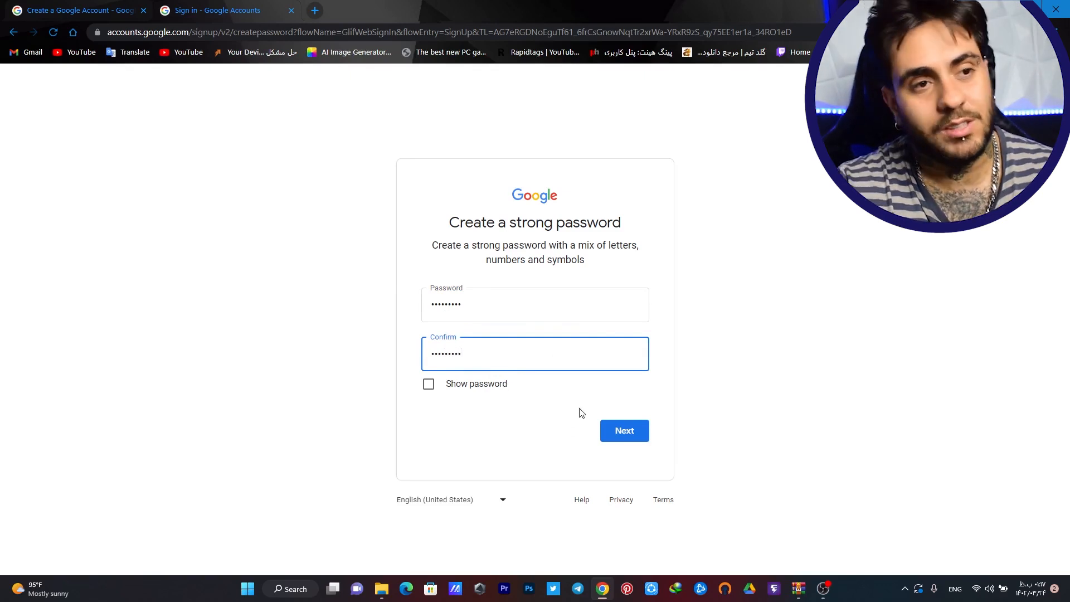
left_click(618, 429)
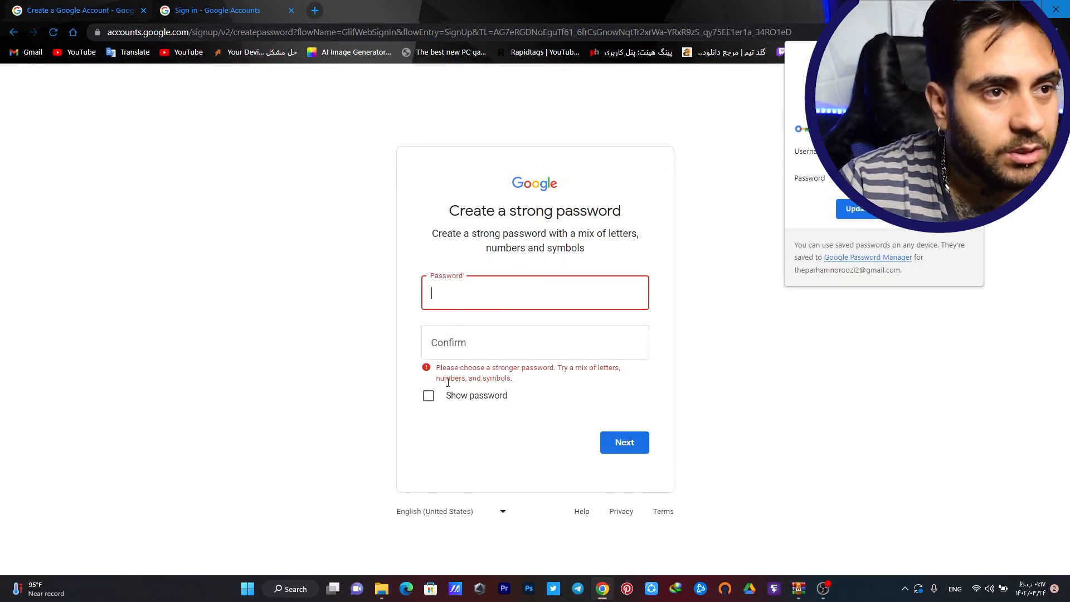
Re-enter a stronger password and its confirmation, then submit it
left_click(509, 302)
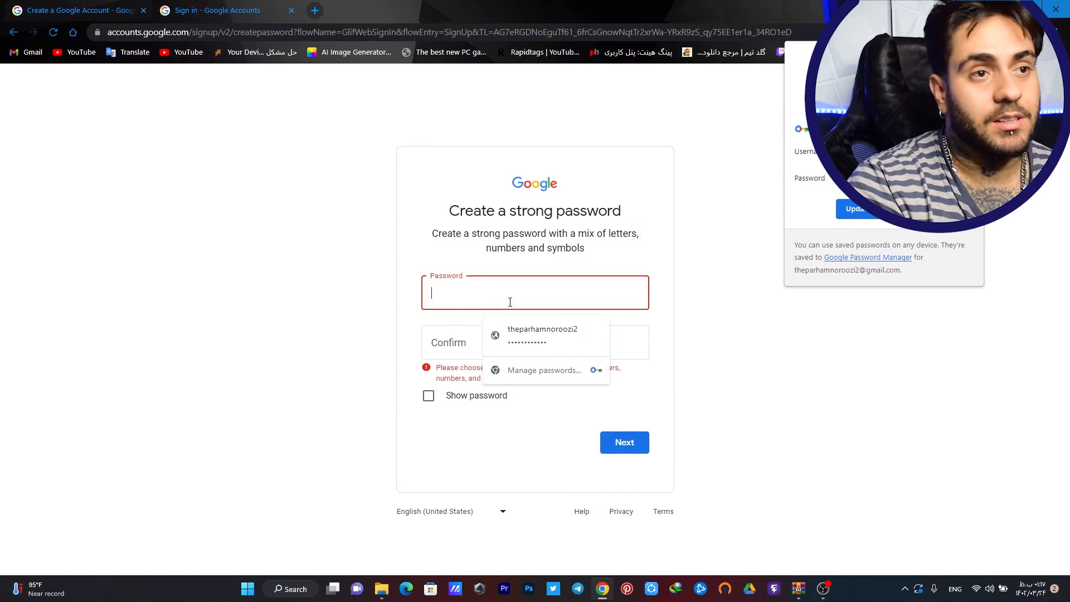
type("a")
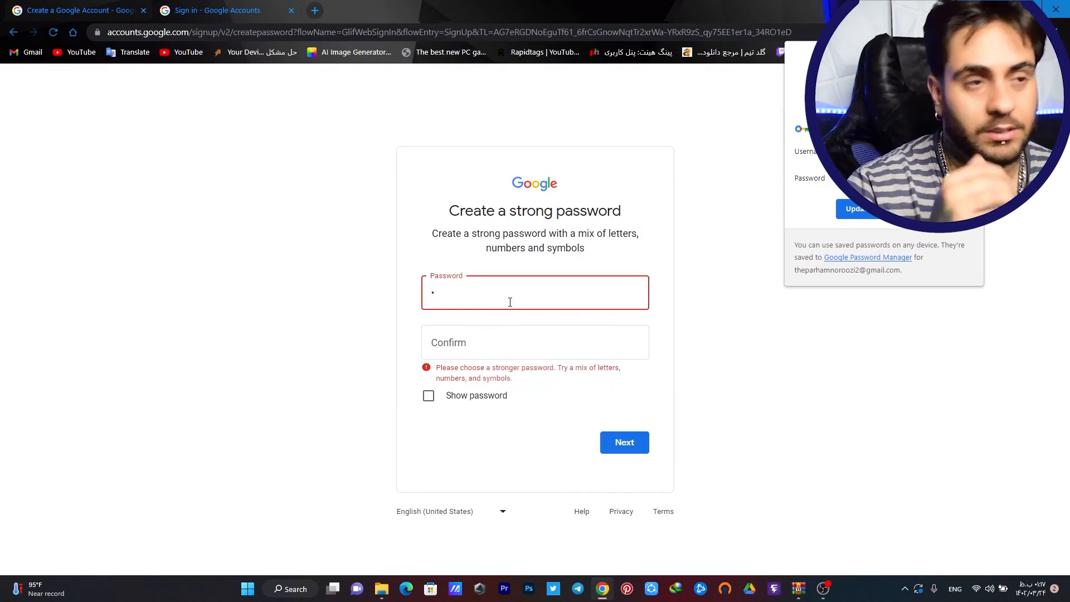
type("aaaaaaa")
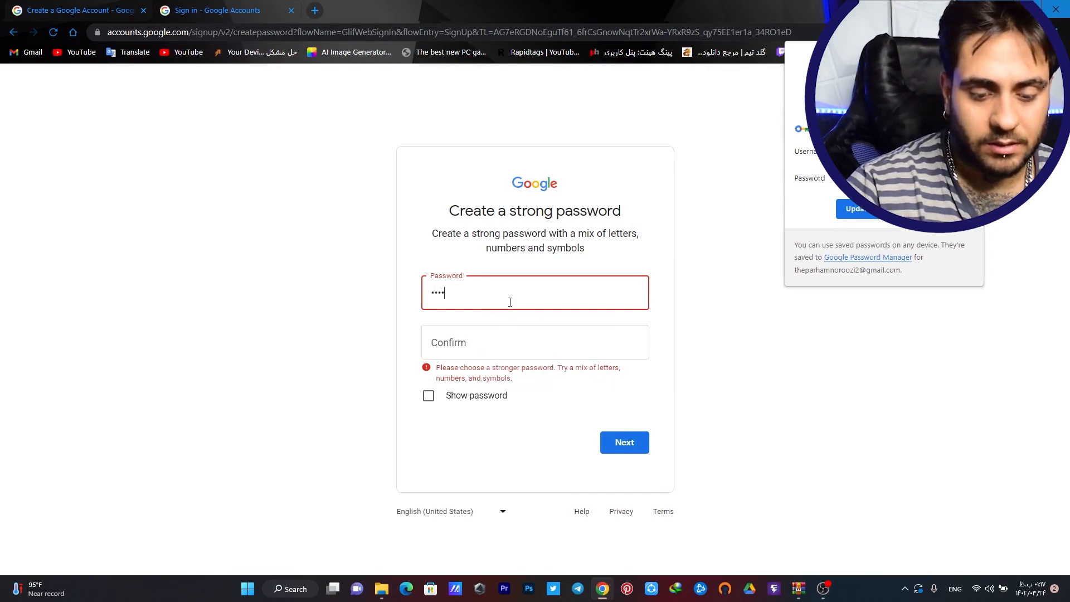
type("a")
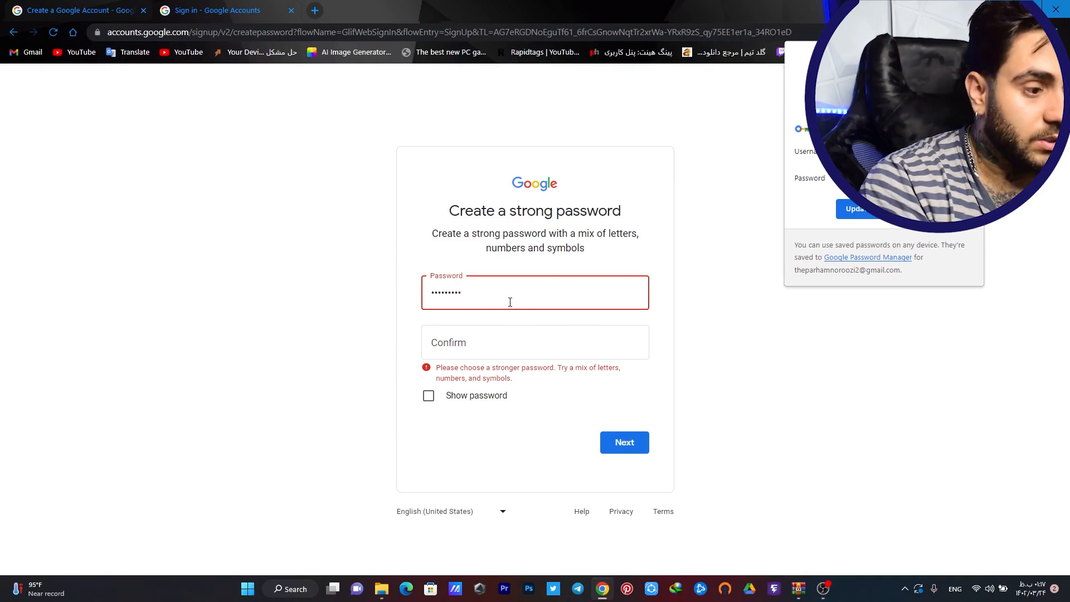
type("a")
left_click(522, 350)
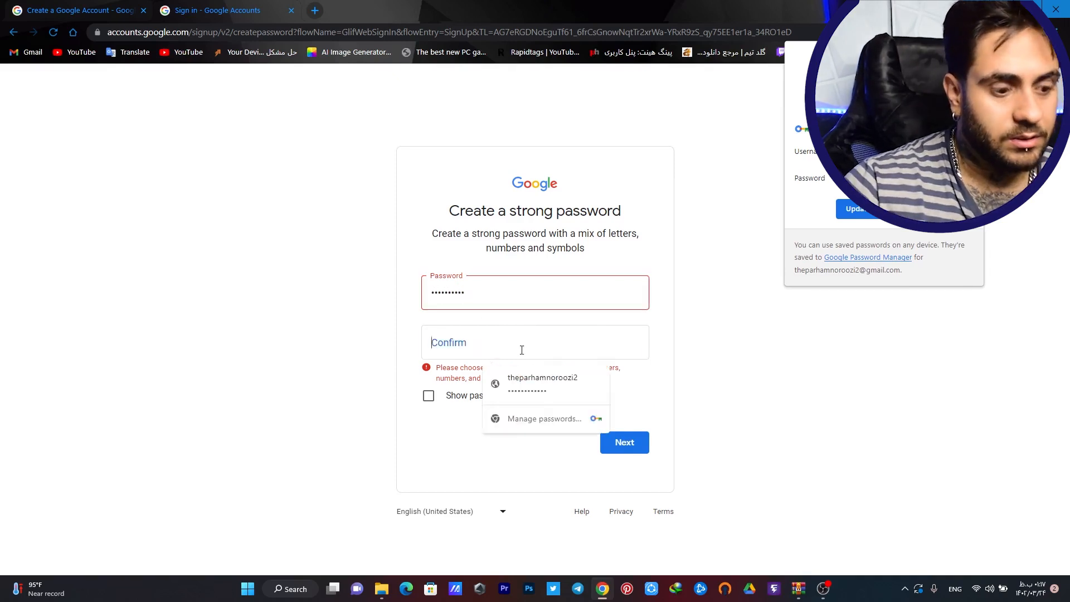
type("aaaaaaaaa")
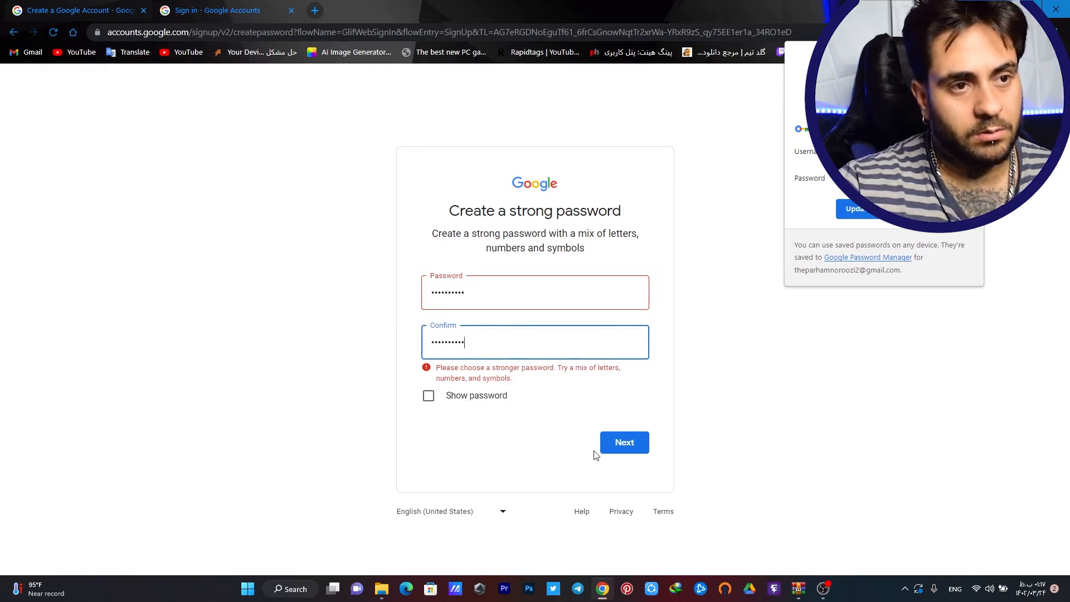
left_click(608, 442)
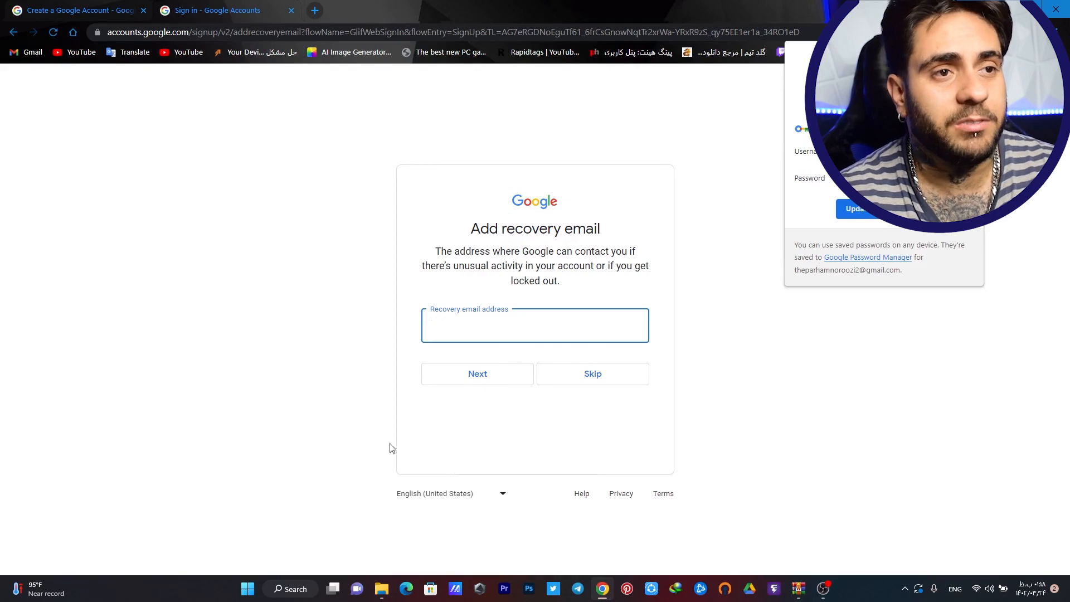
Skip both the recovery email and the phone number steps
left_click(584, 374)
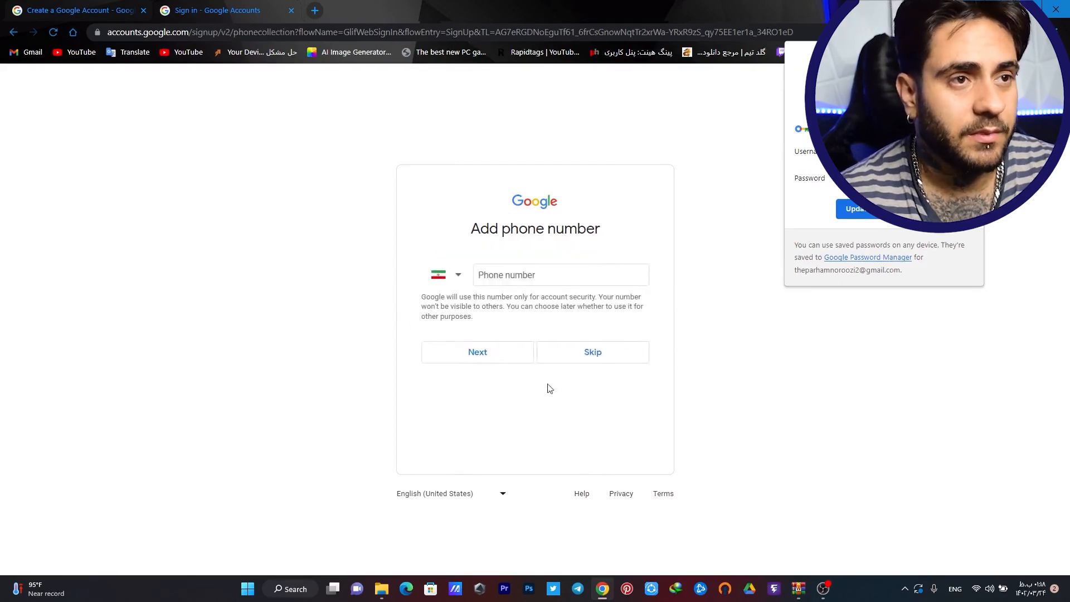
left_click(503, 282)
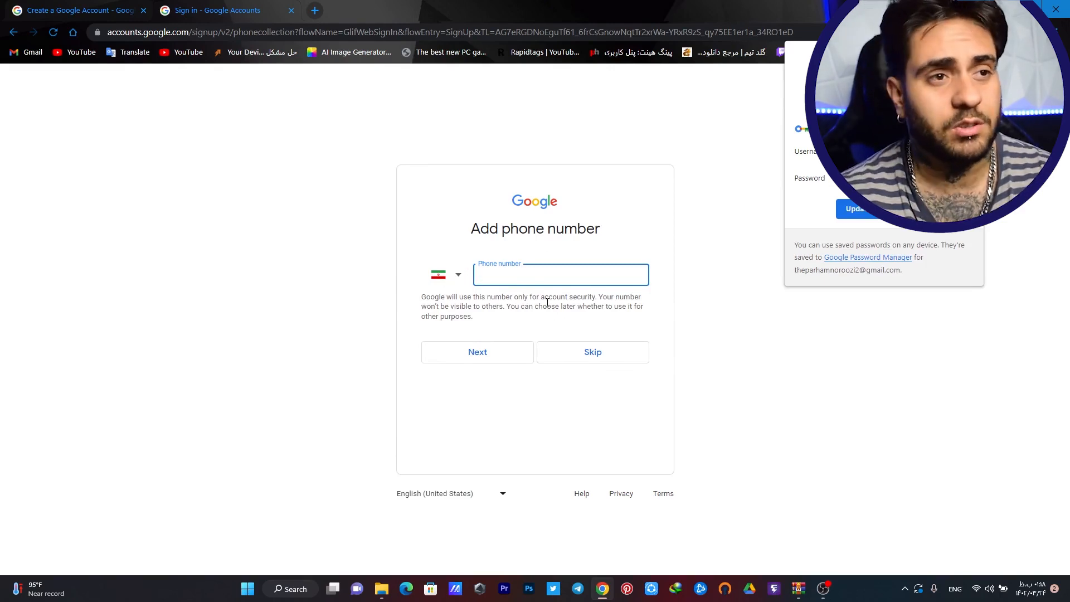
left_click(608, 359)
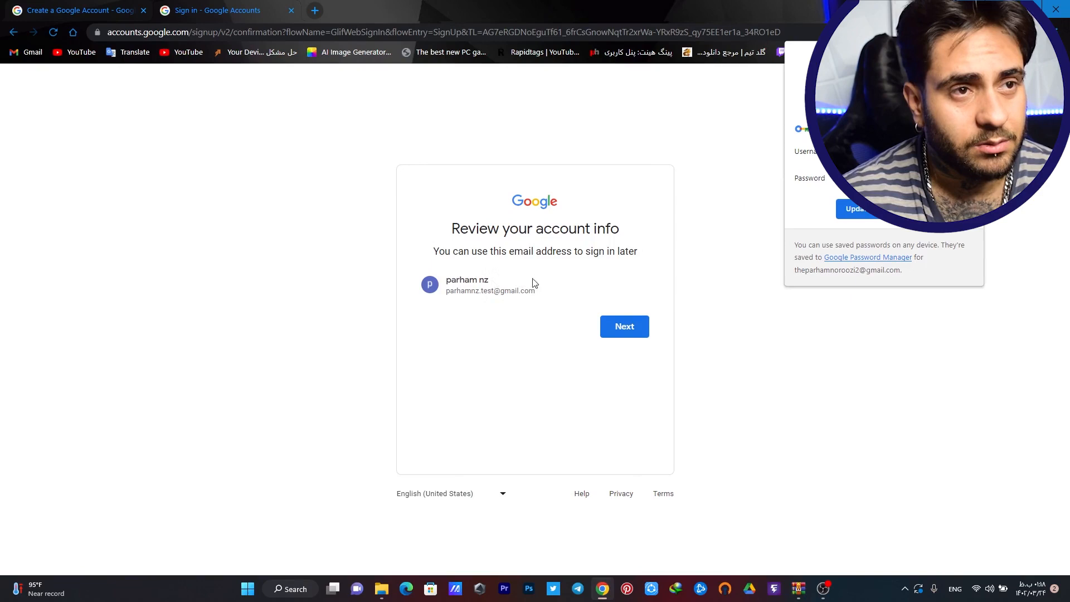
Confirm the account info review, then close the sign-in tab and the Chrome window
left_click(625, 327)
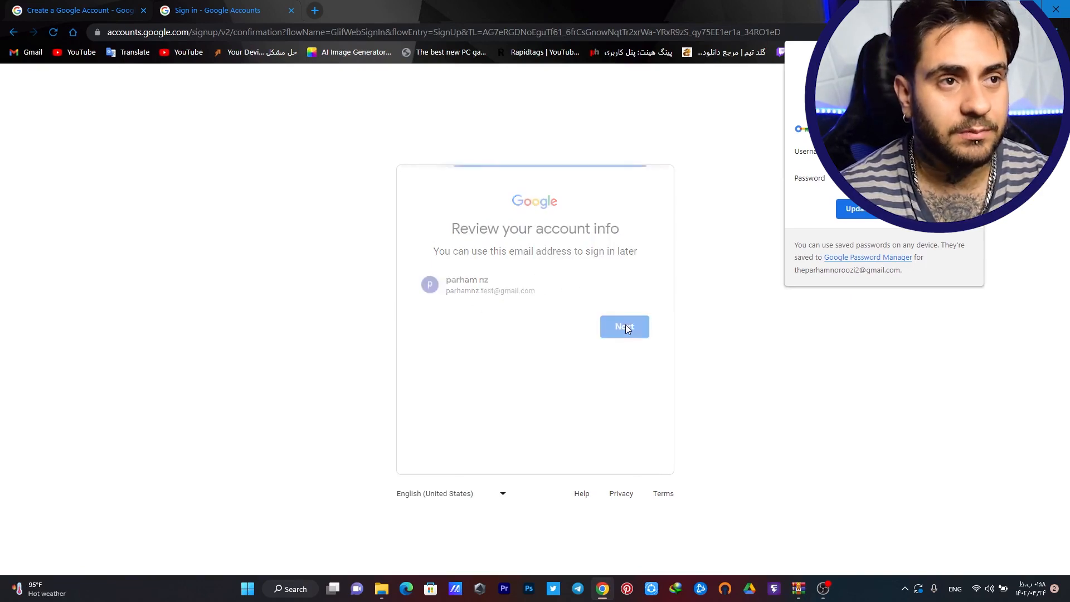
scroll(602, 450, "down", 9)
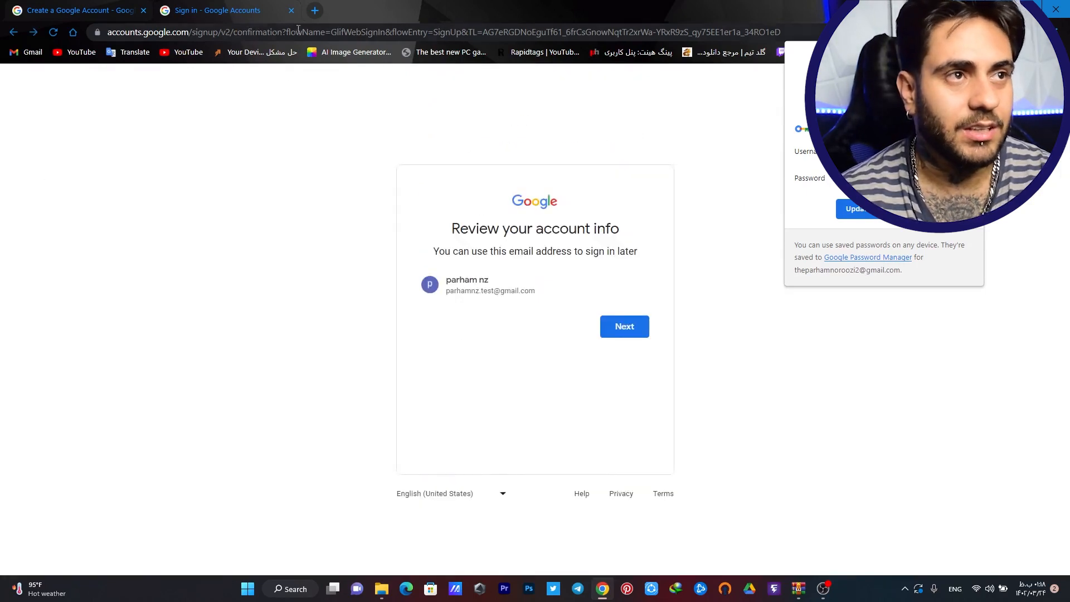
left_click(291, 10)
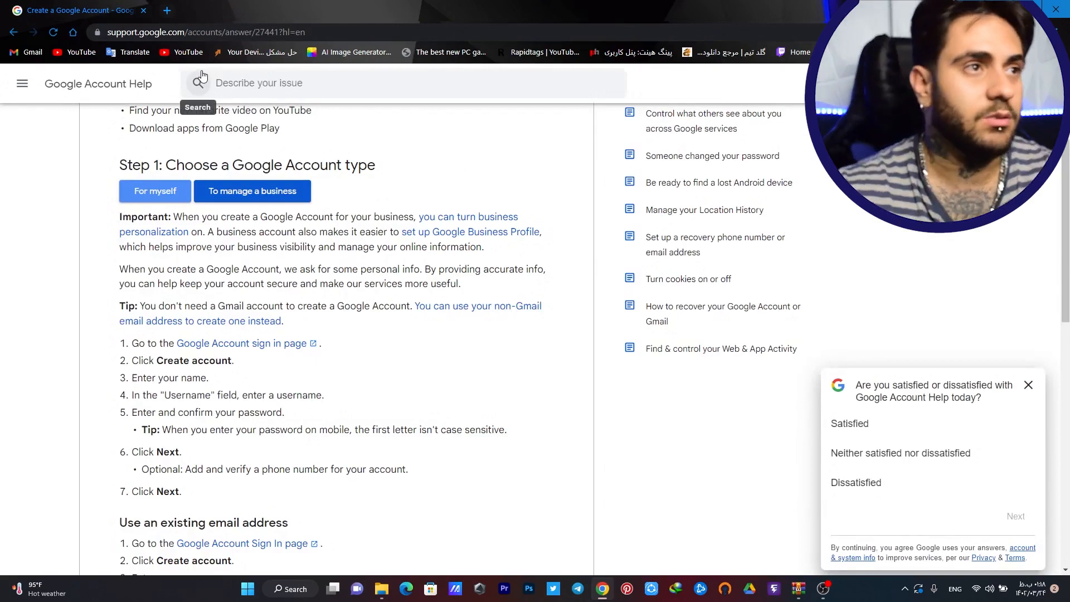
left_click(143, 10)
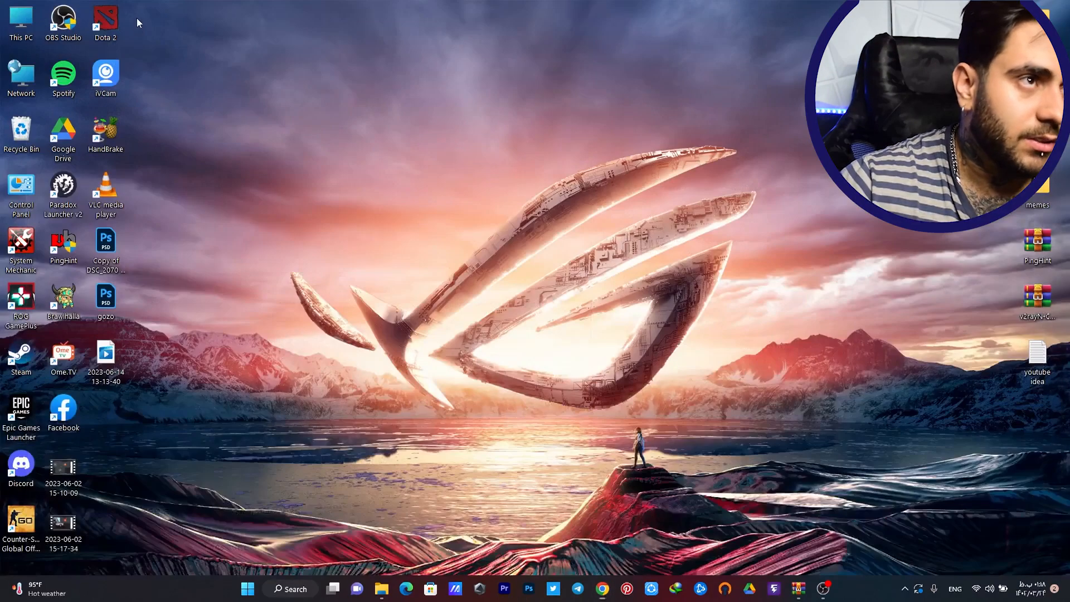
Reopen Chrome and start a Google search for 'stea'
left_click(601, 594)
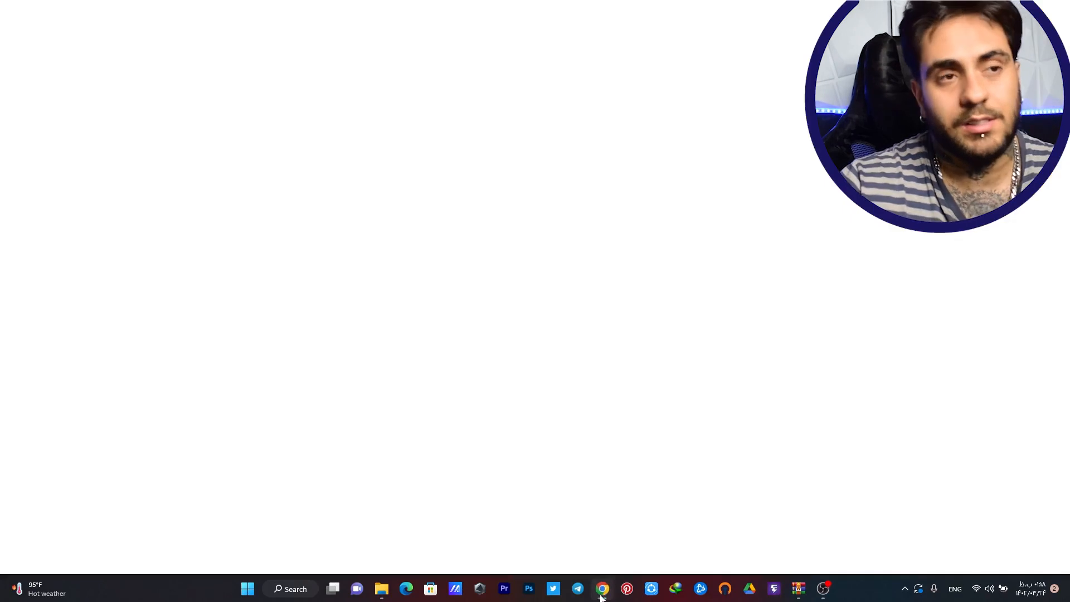
left_click(479, 269)
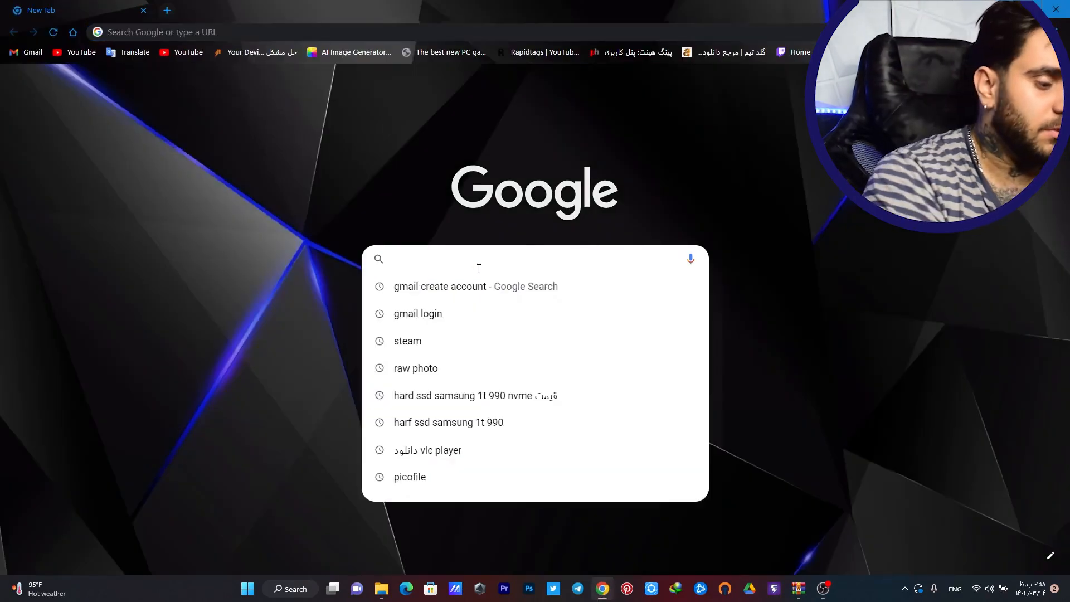
type("stea")
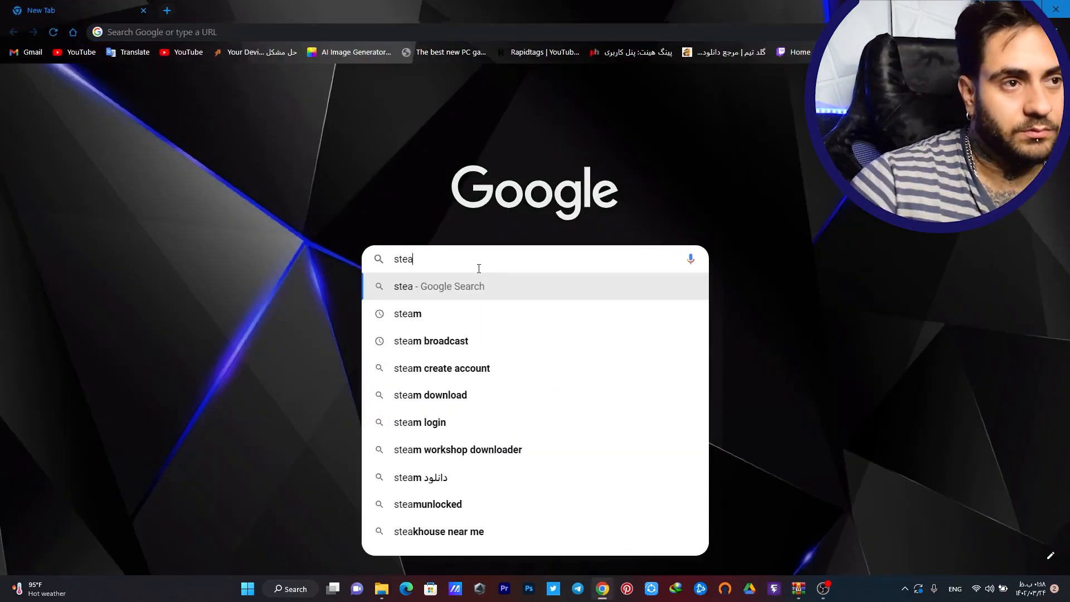
Search Google for steam and follow the Create a Steam account link
left_click(470, 320)
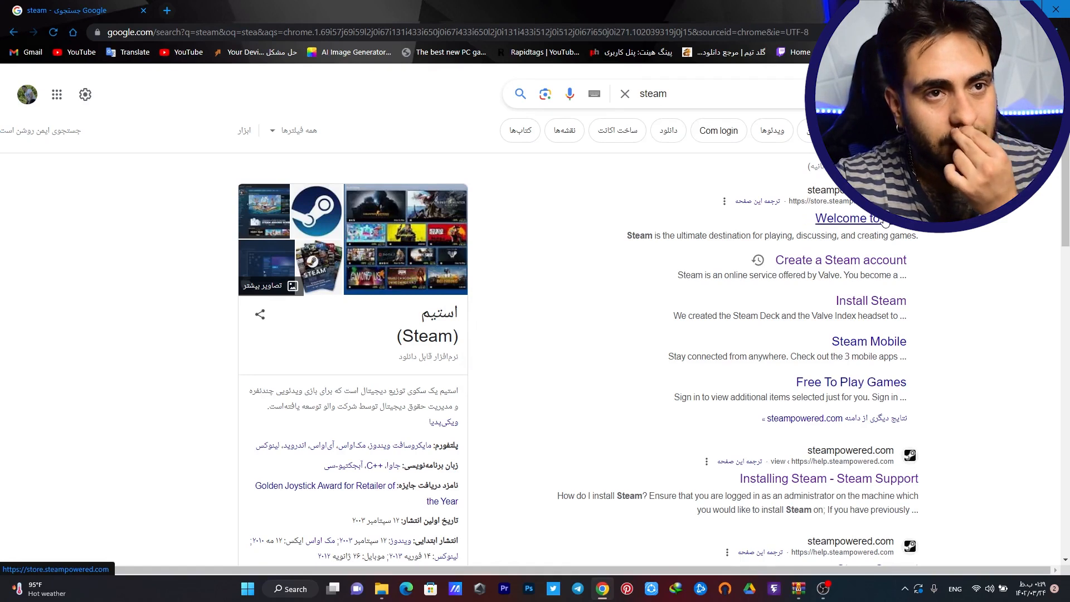
left_click(888, 268)
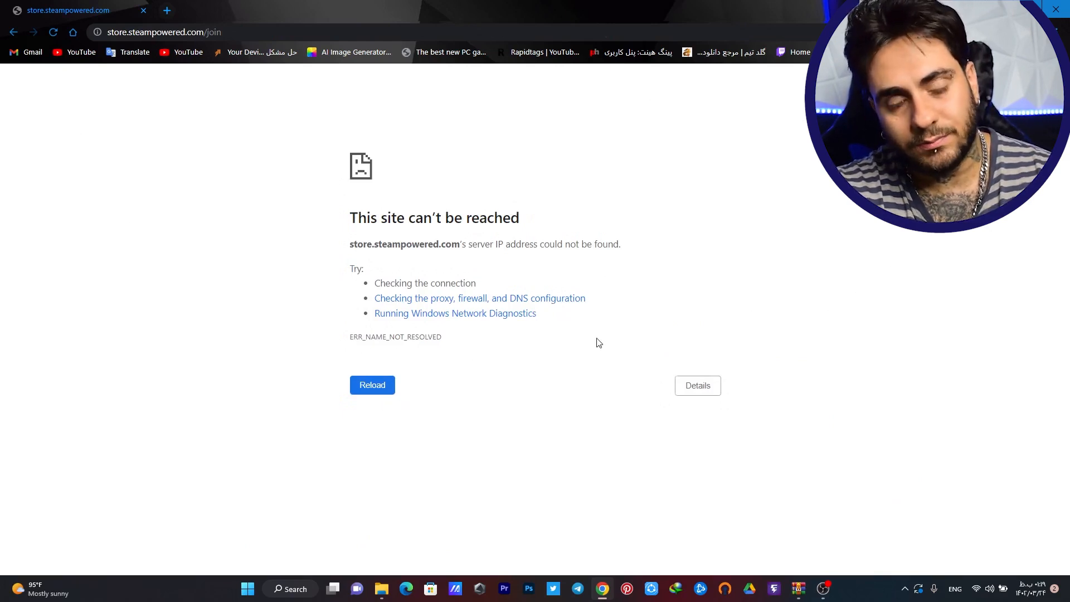
Work on the connection so store.steampowered.com/join can load
left_click(799, 586)
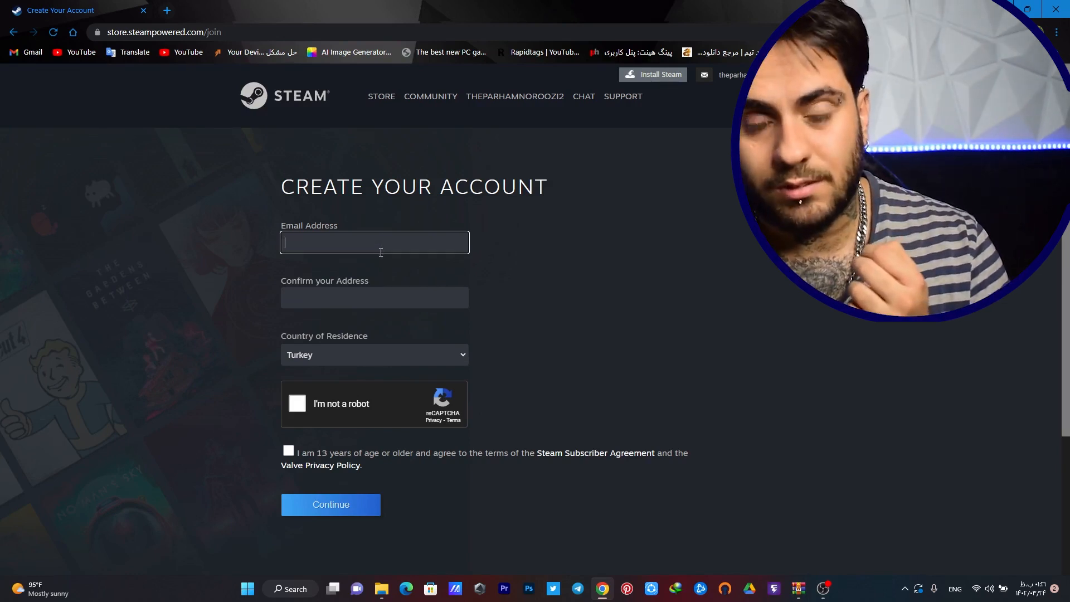
Enter the new Gmail address in both the email and confirm-email fields
left_click(329, 238)
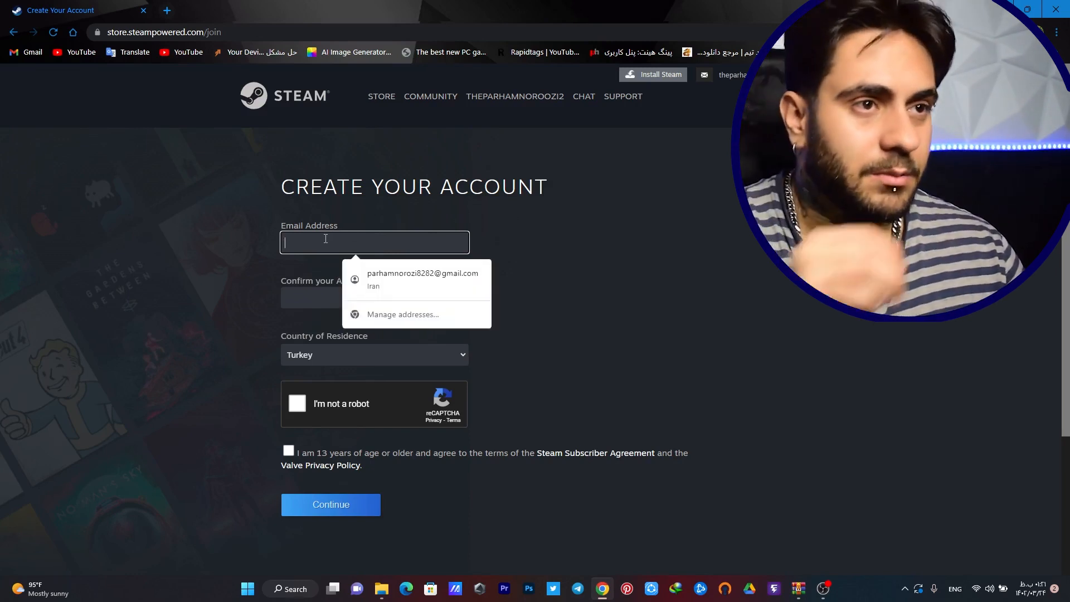
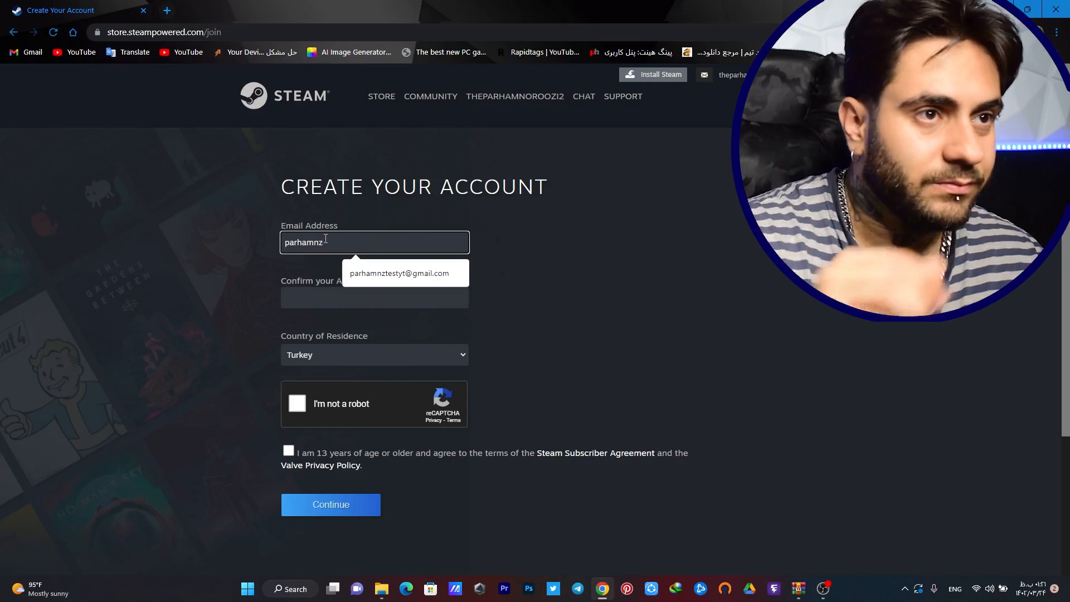
left_click(391, 281)
left_click(364, 295)
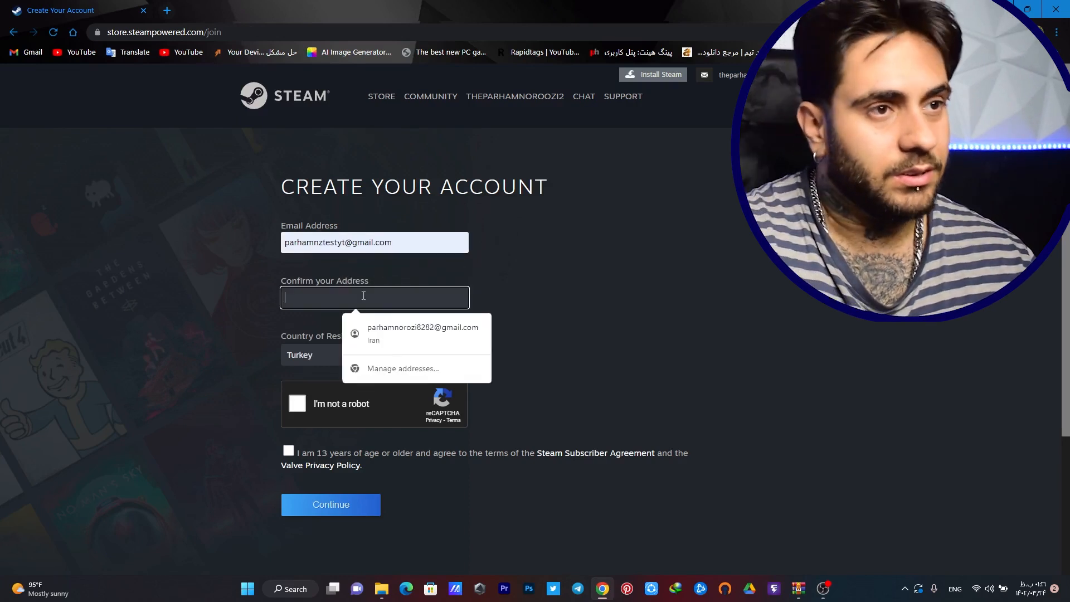
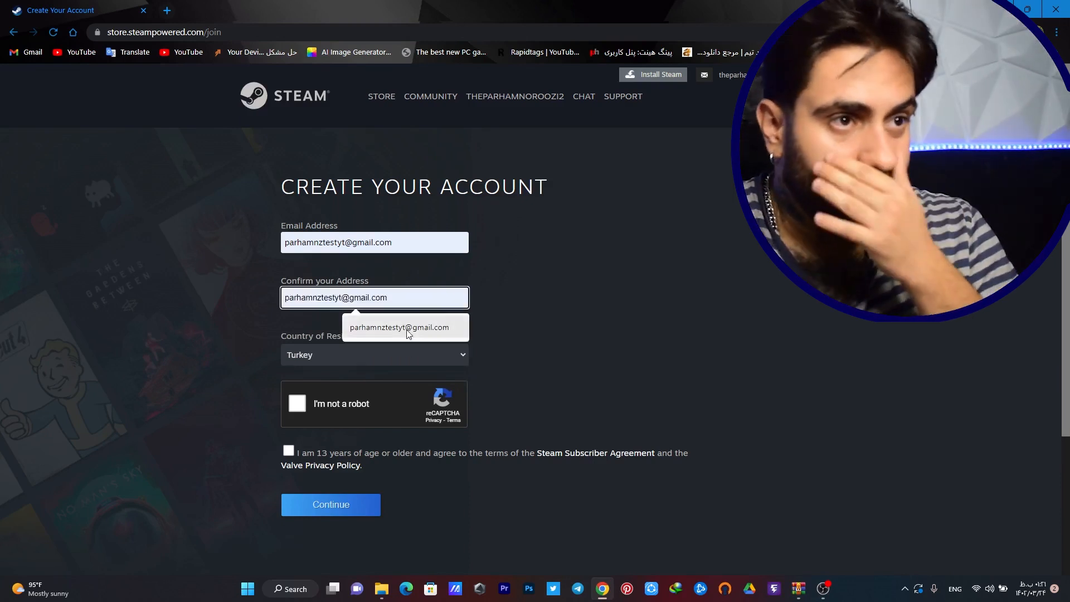
left_click(396, 329)
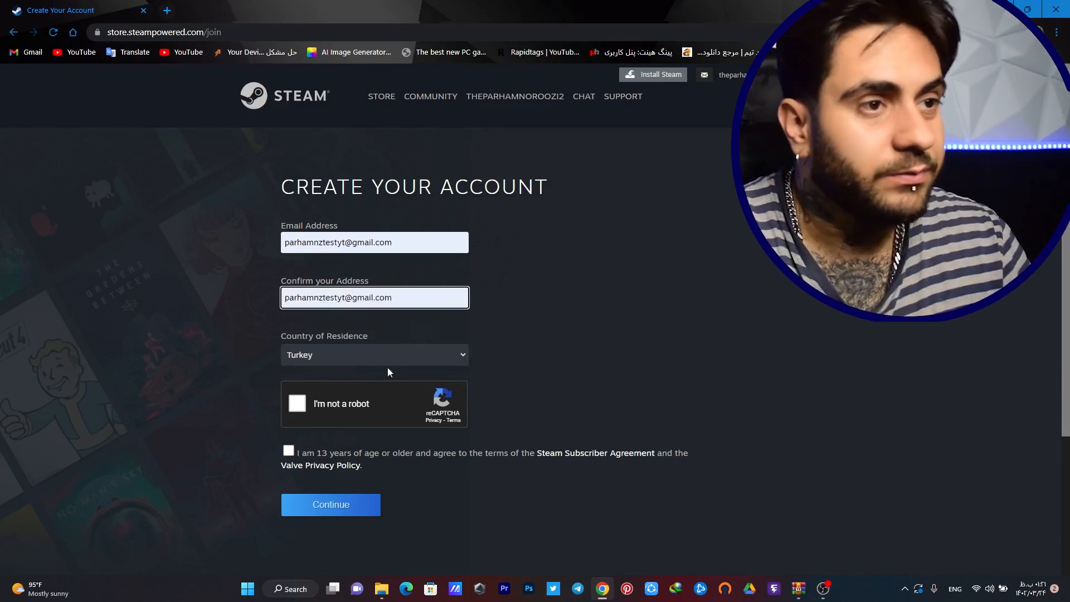
Pass the traffic-light robot check, accept the 13+ subscriber agreement, and submit
left_click(300, 395)
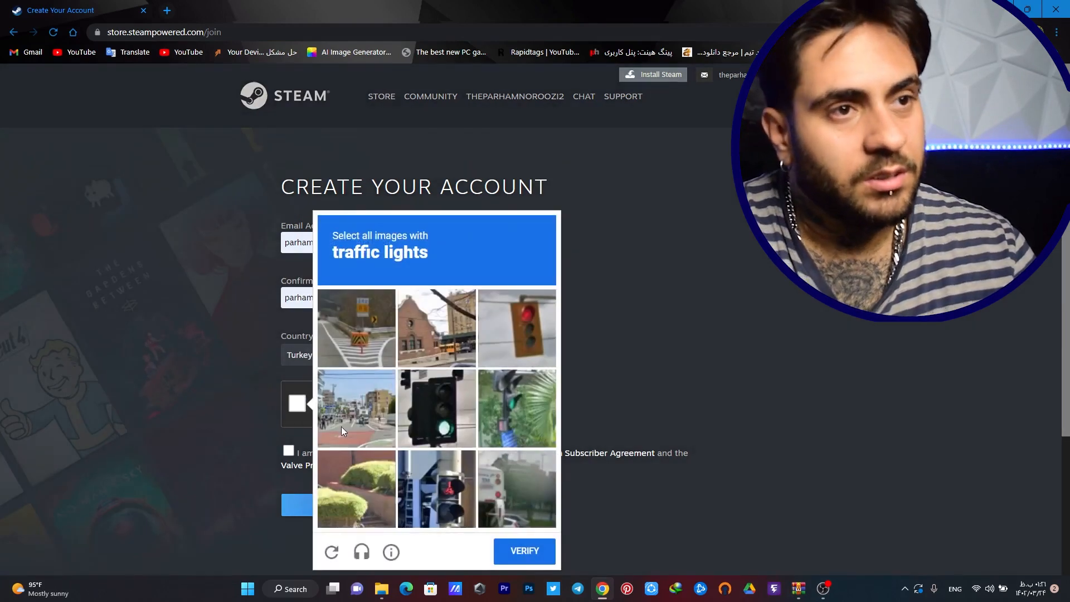
left_click(515, 327)
left_click(420, 400)
left_click(451, 458)
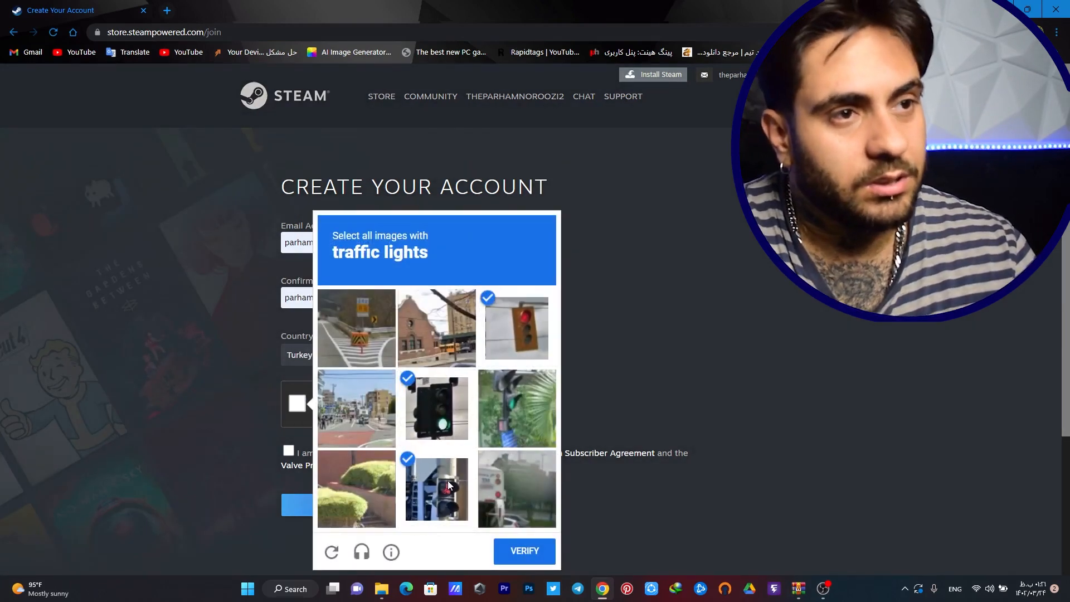
left_click(521, 548)
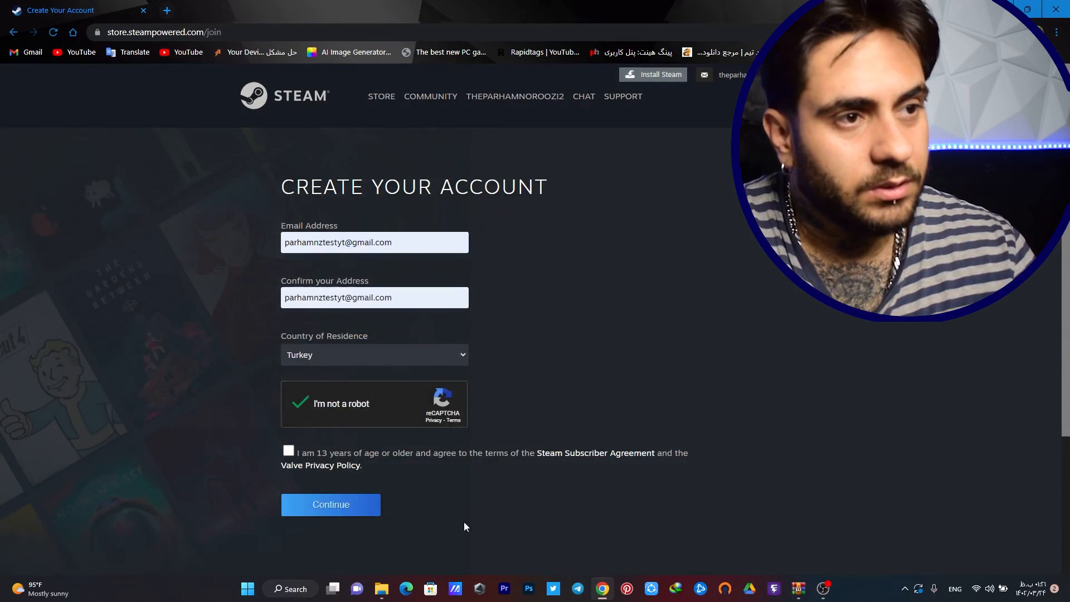
left_click(289, 451)
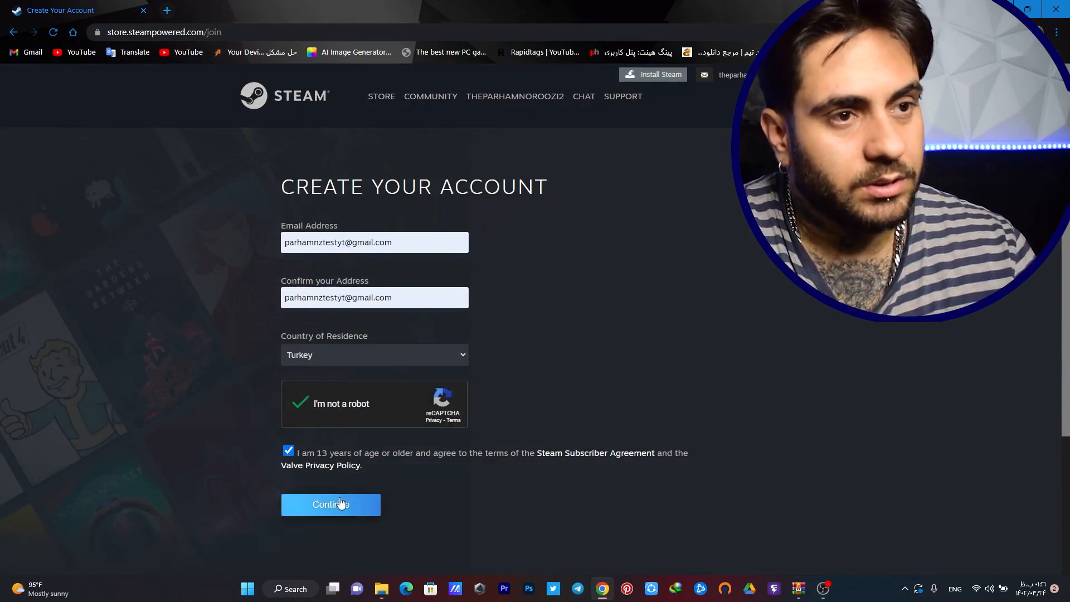
left_click(342, 503)
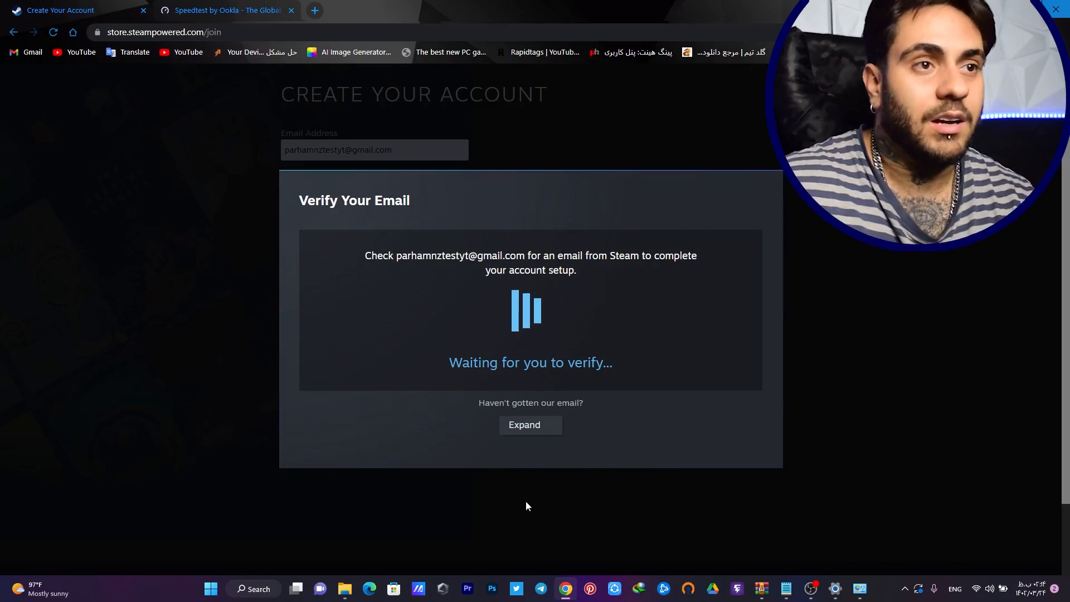
In a new tab, switch to the new Google account and open its Gmail inbox
left_click(315, 10)
left_click(1046, 78)
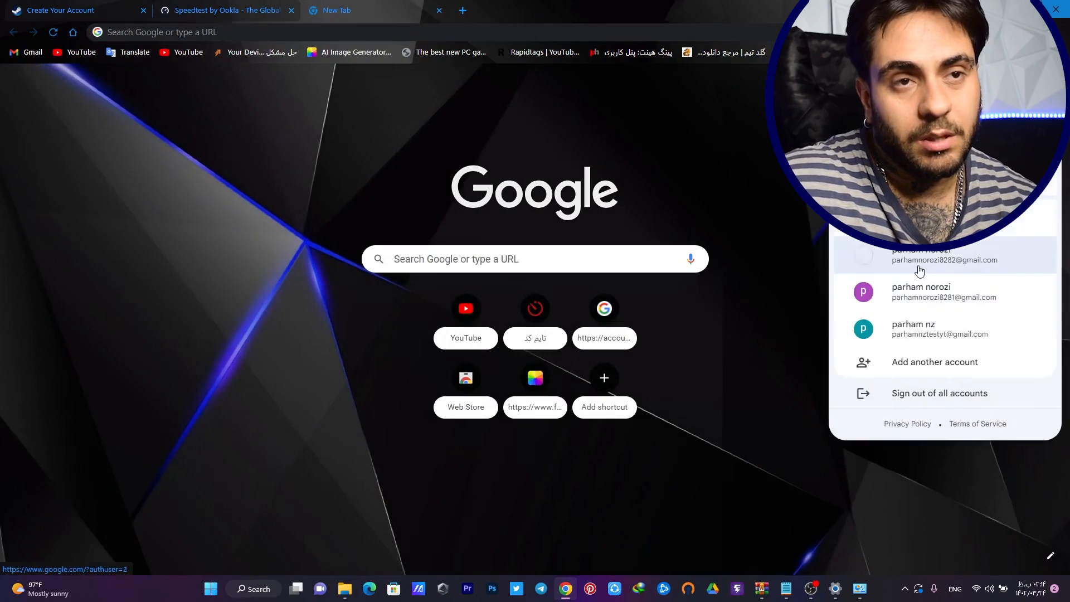
left_click(949, 336)
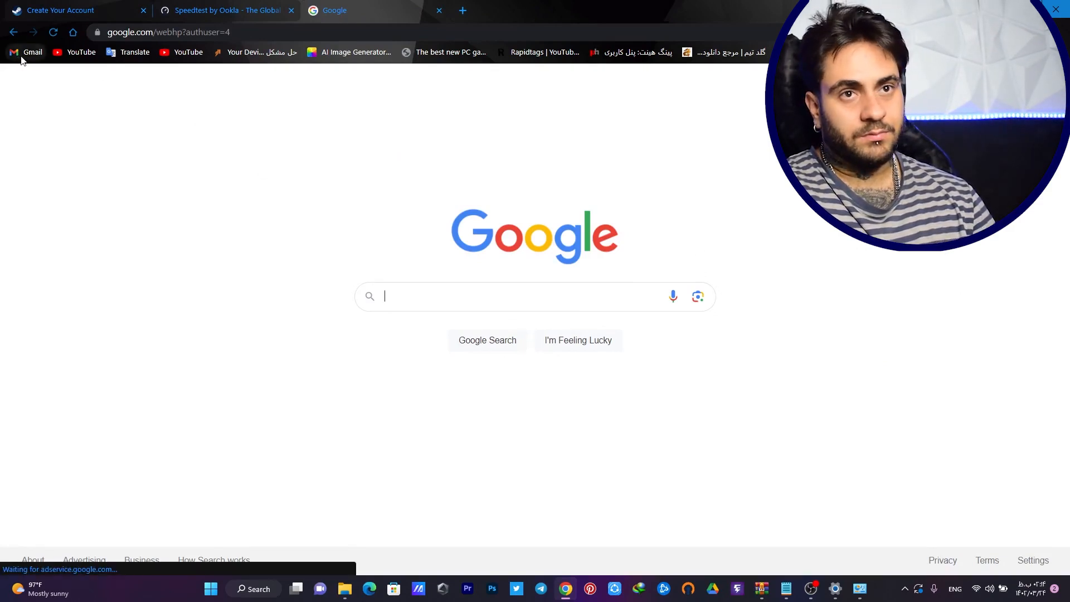
left_click(956, 81)
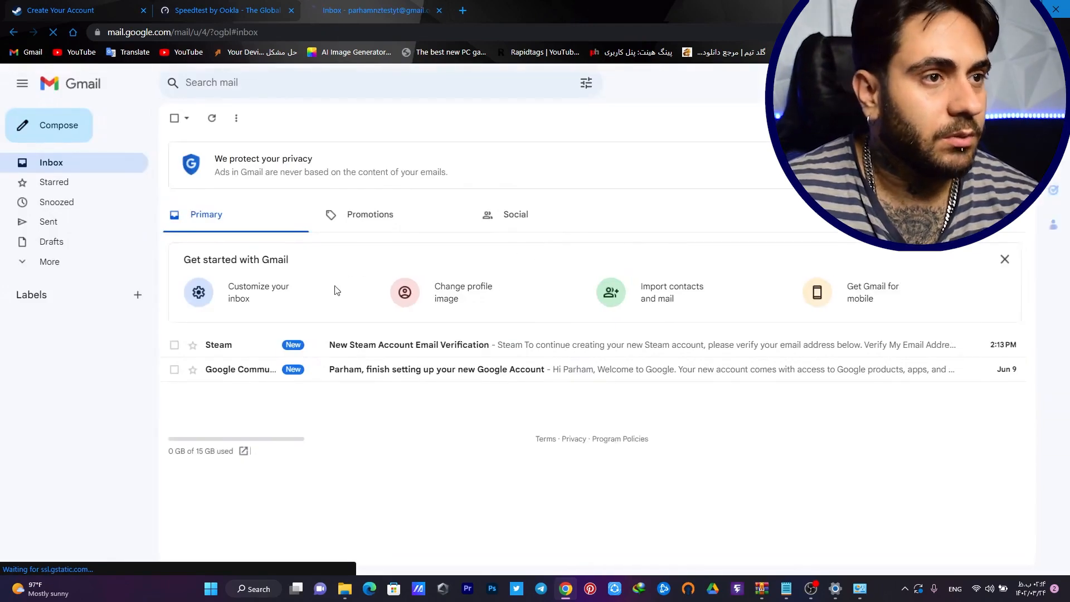
left_click(435, 345)
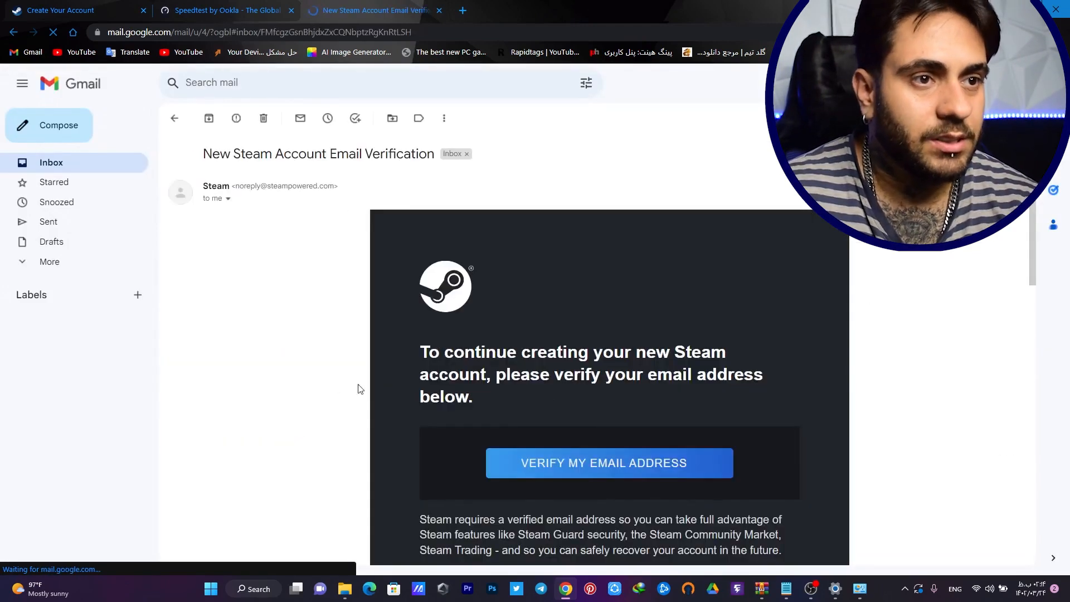
left_click(585, 475)
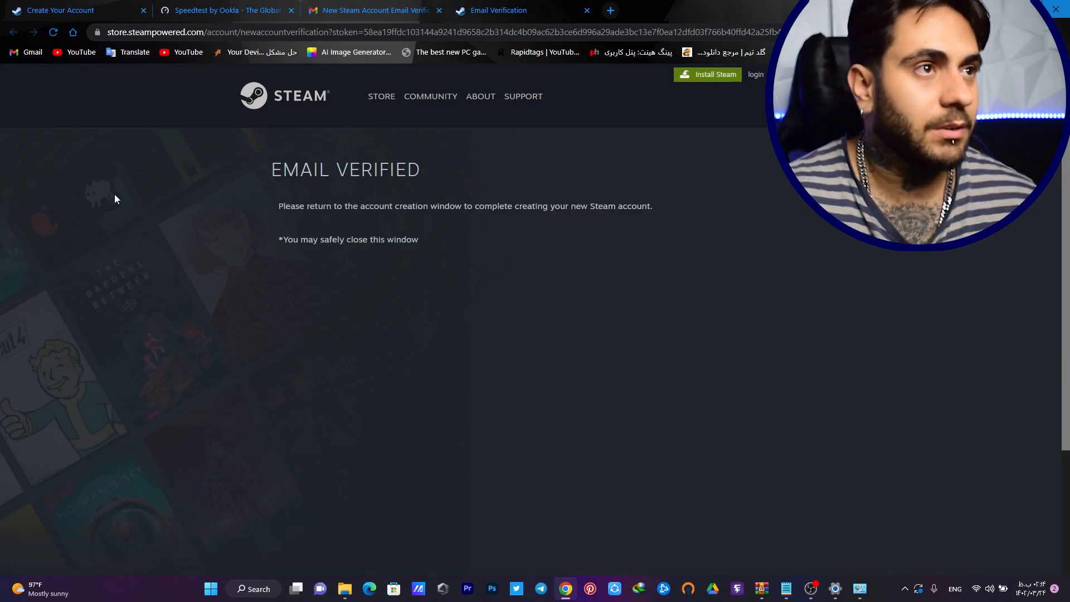
left_click(83, 7)
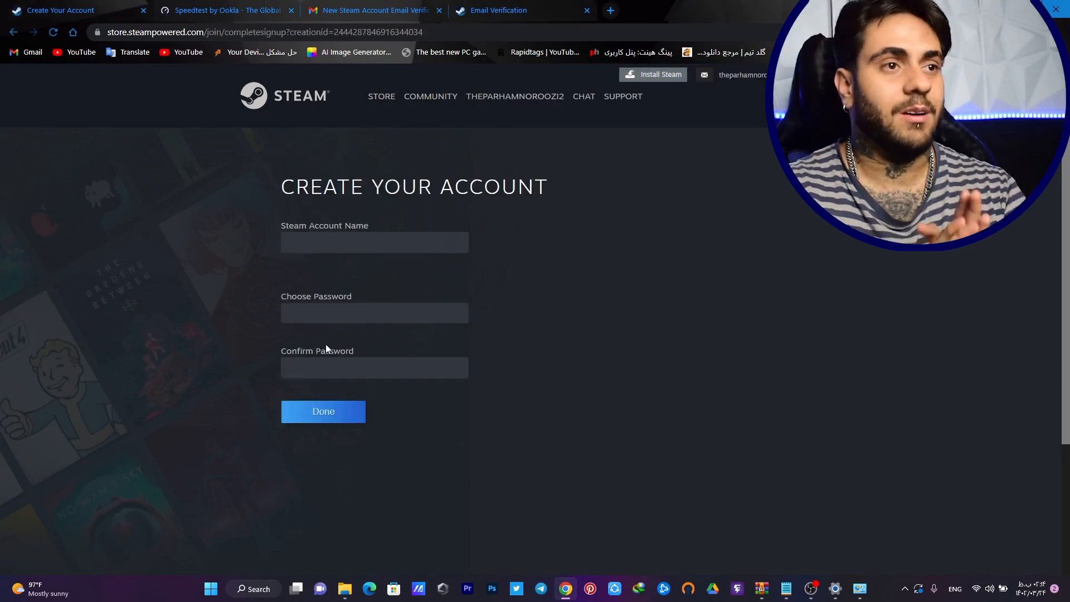
Type a first account name into the Steam form and close the Email Verification tab
left_click(349, 242)
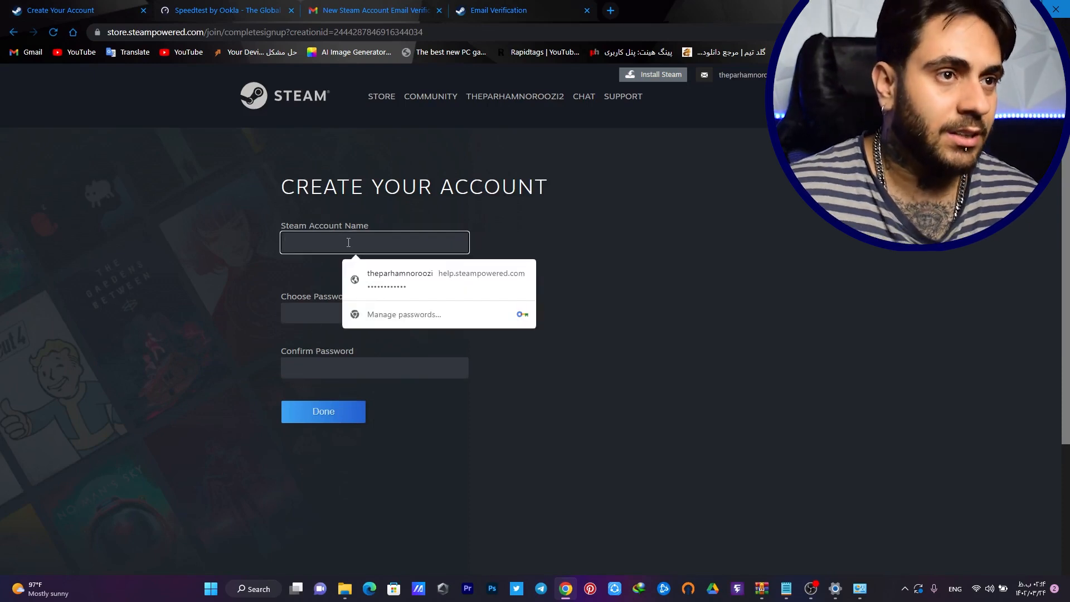
type("parham")
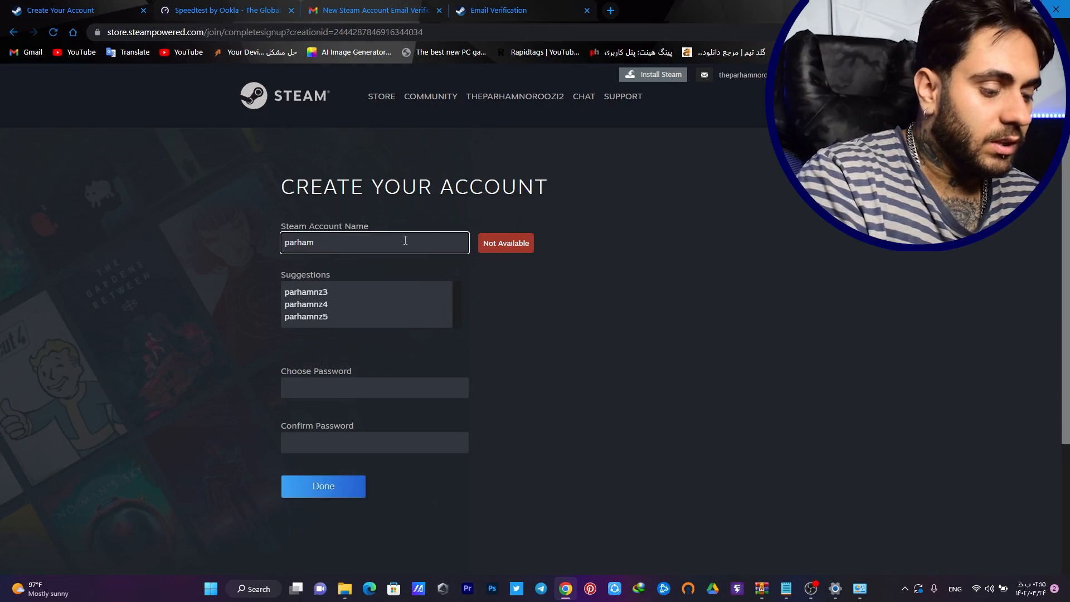
type("nzyt")
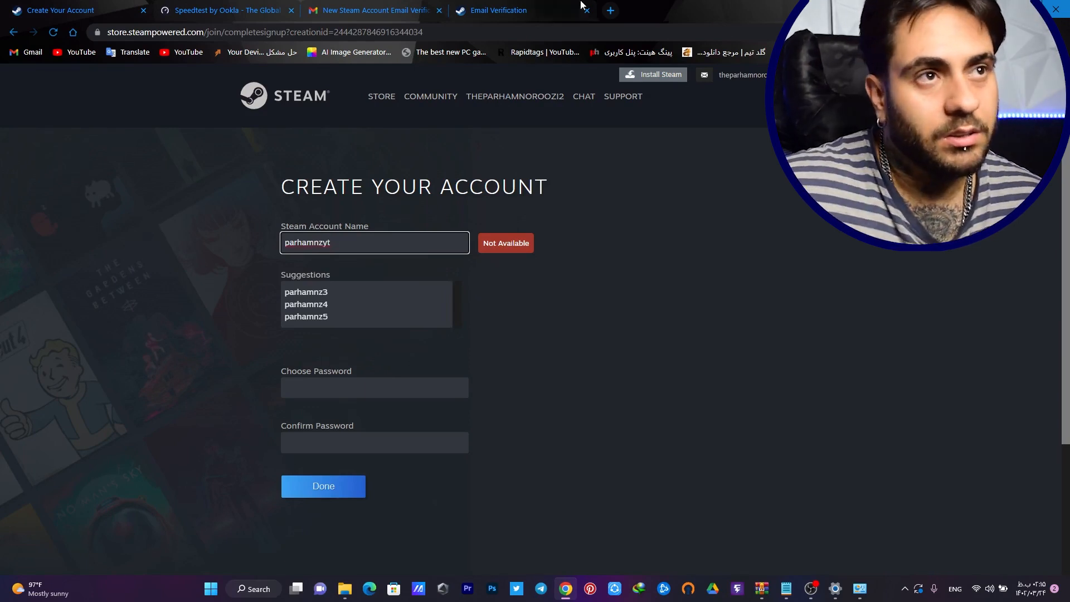
left_click(493, 9)
left_click(382, 9)
left_click(514, 9)
left_click(587, 10)
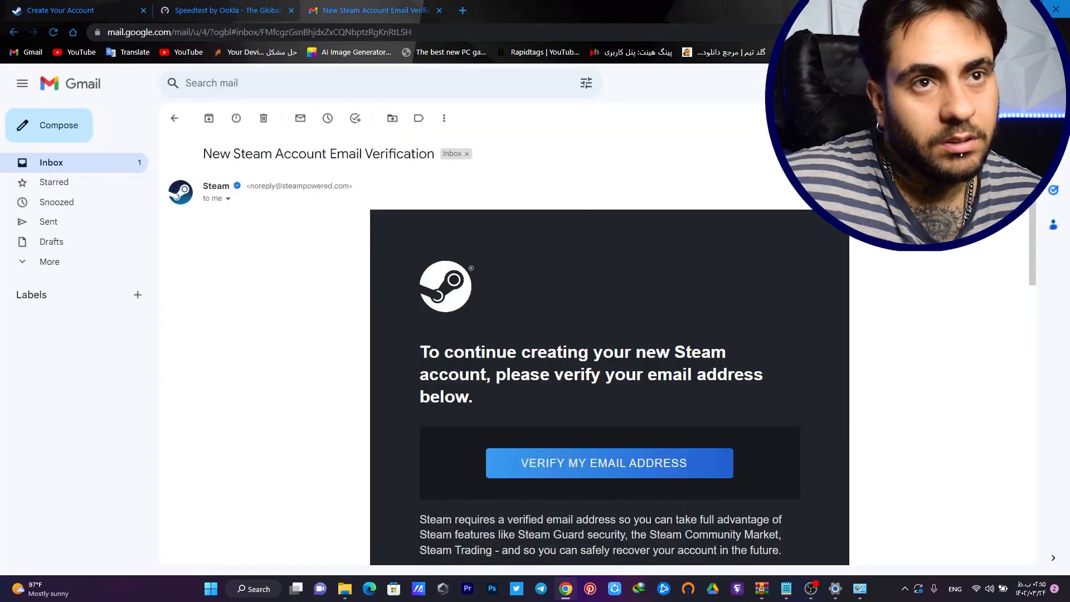
Check the signed-in Google account, then extend the account name until Steam marks it Available
left_click(1047, 83)
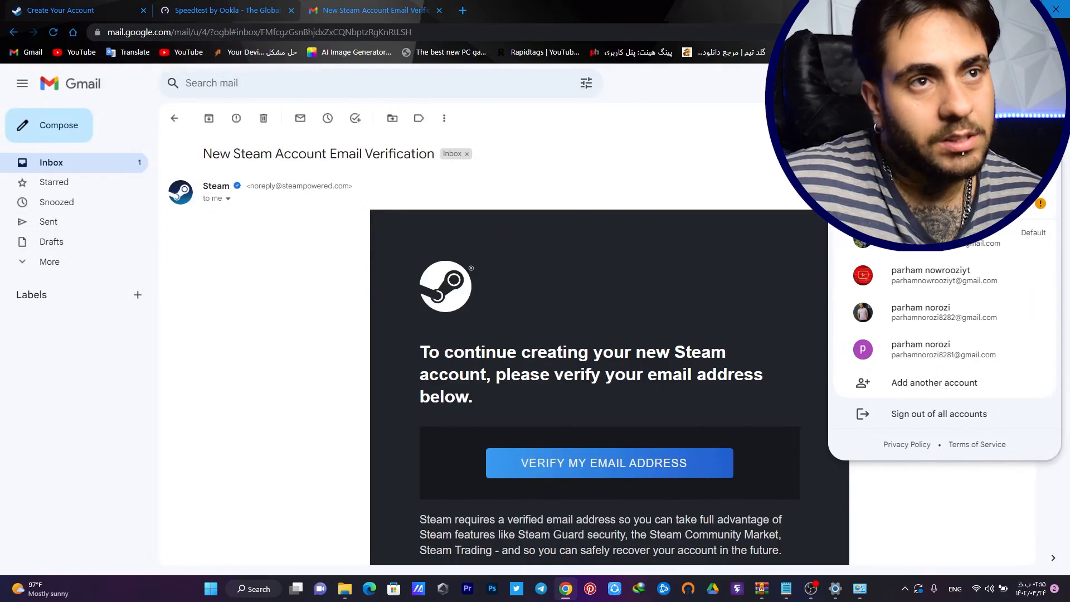
left_click(108, 9)
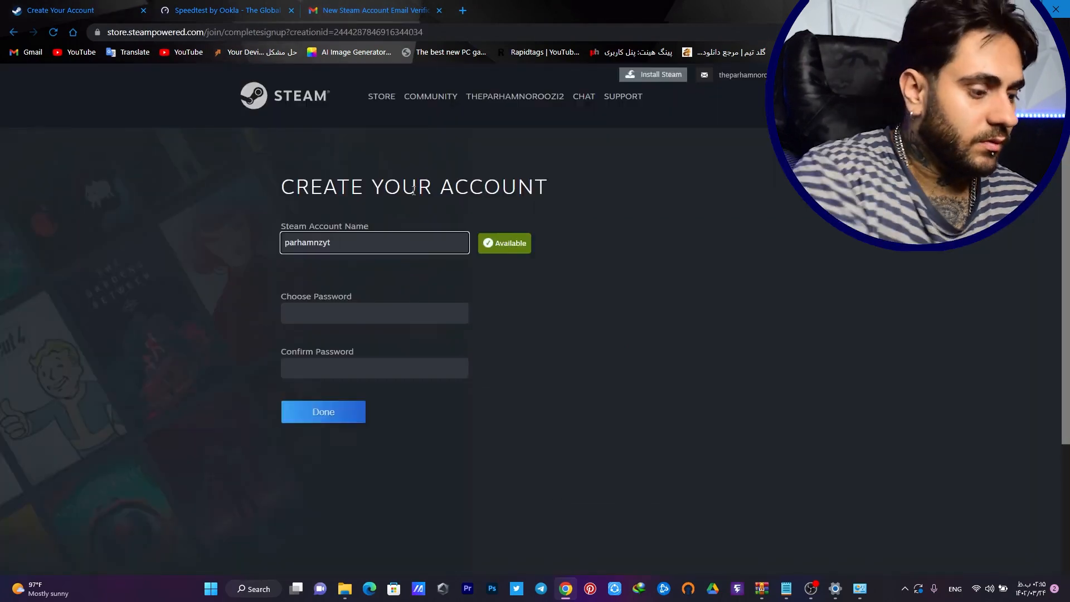
type("esty")
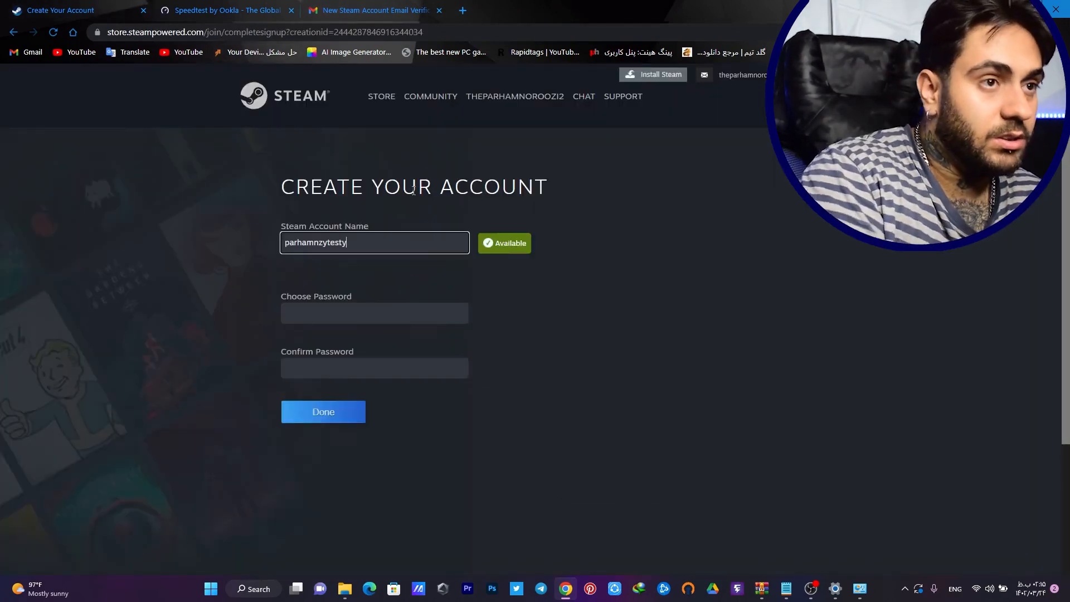
type("t")
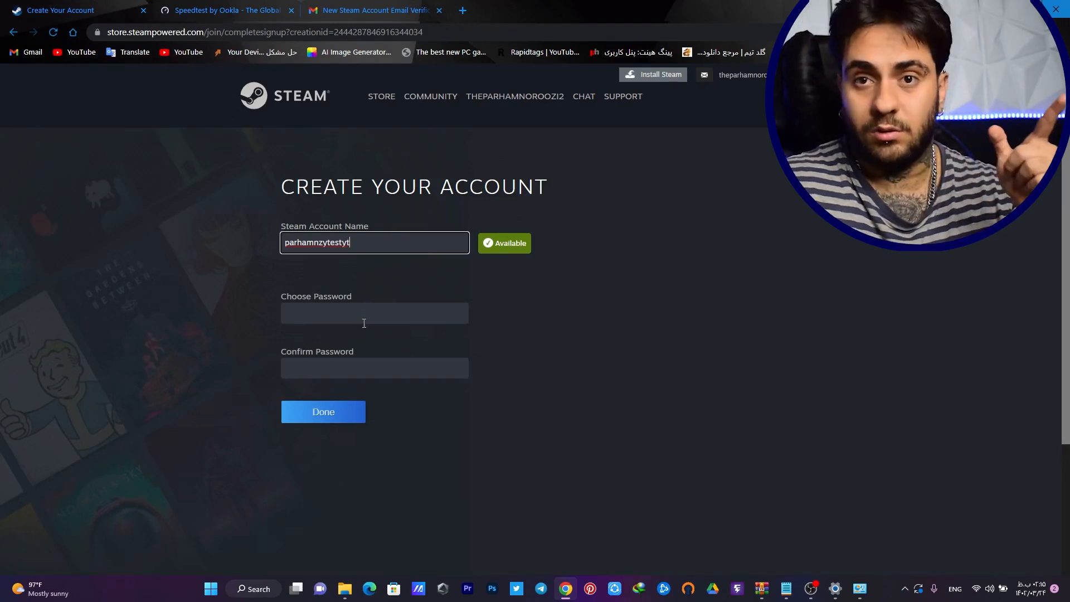
Enter and confirm a password of at least 8 characters, then select Done
left_click(363, 323)
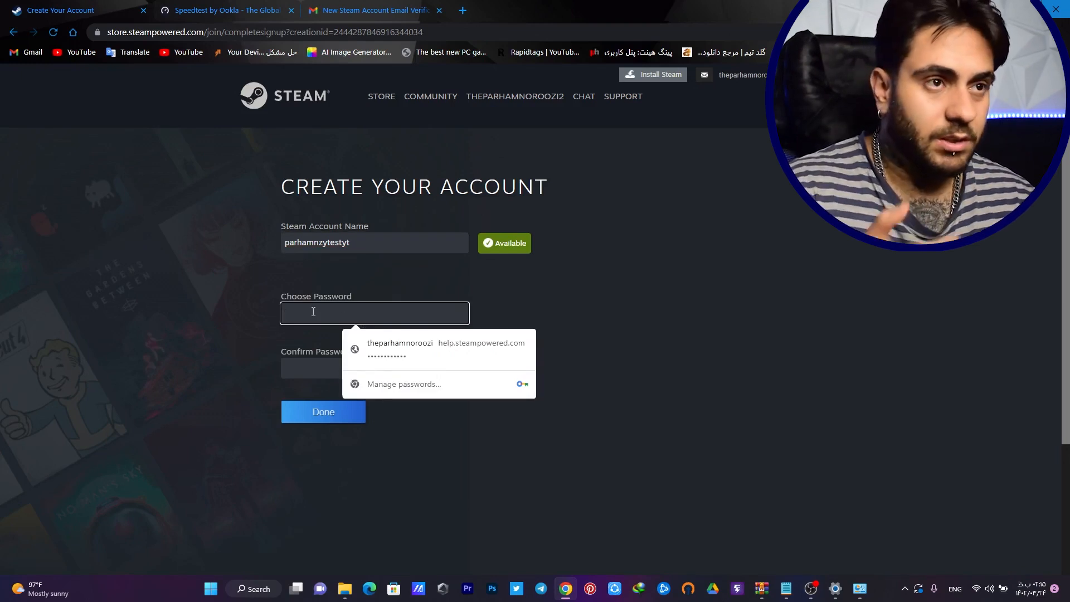
type("•••")
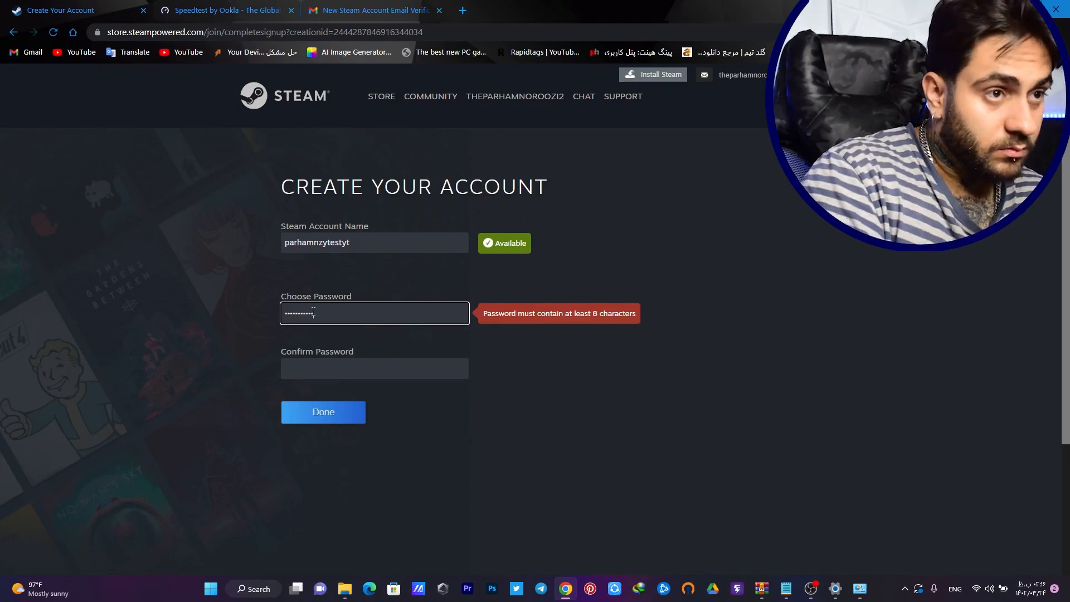
left_click(330, 380)
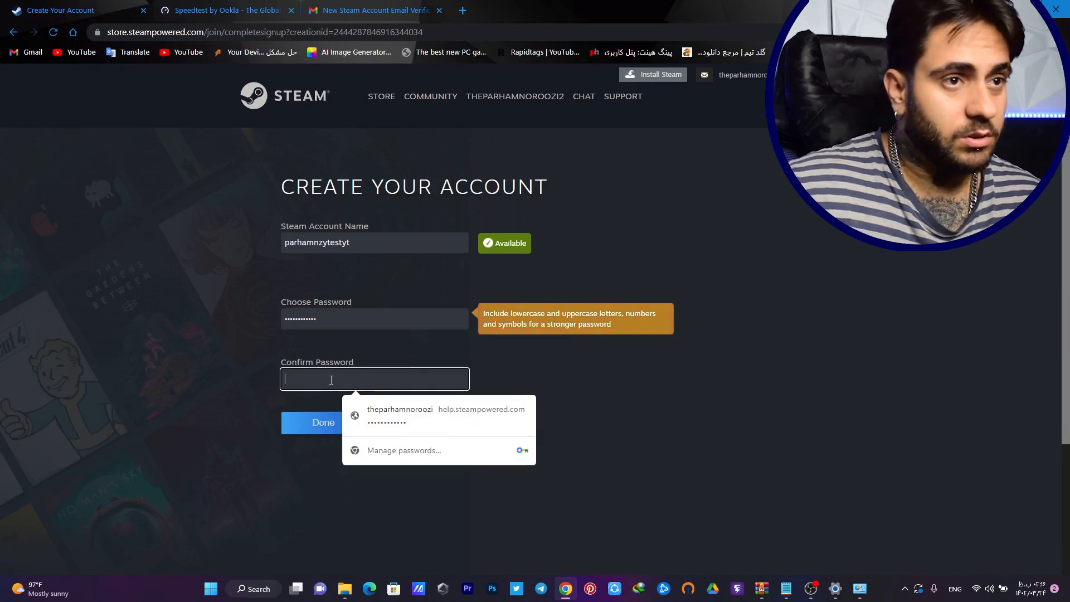
type("•••")
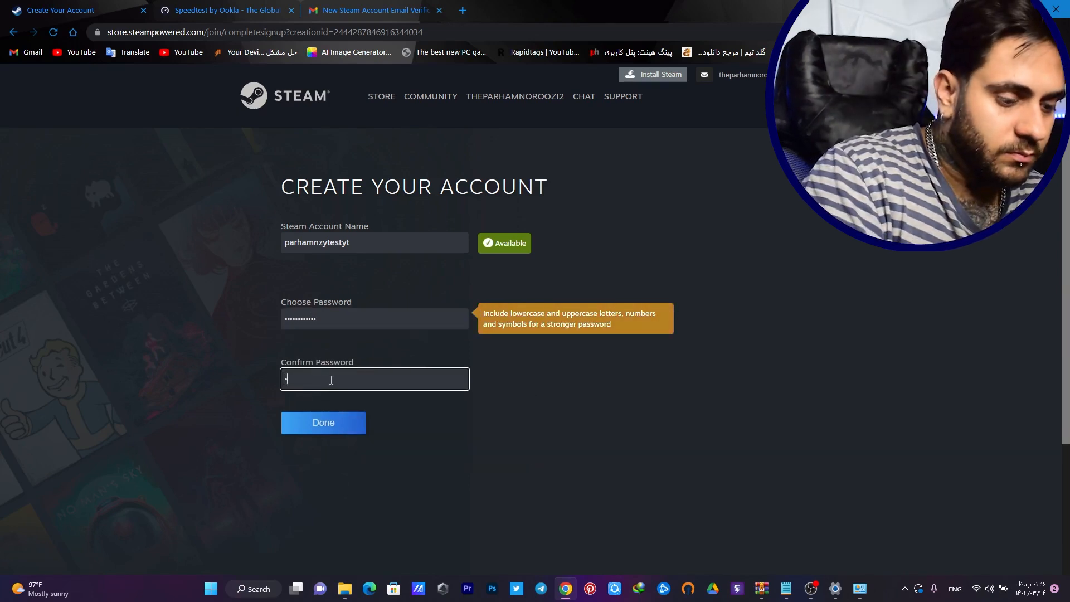
type("•")
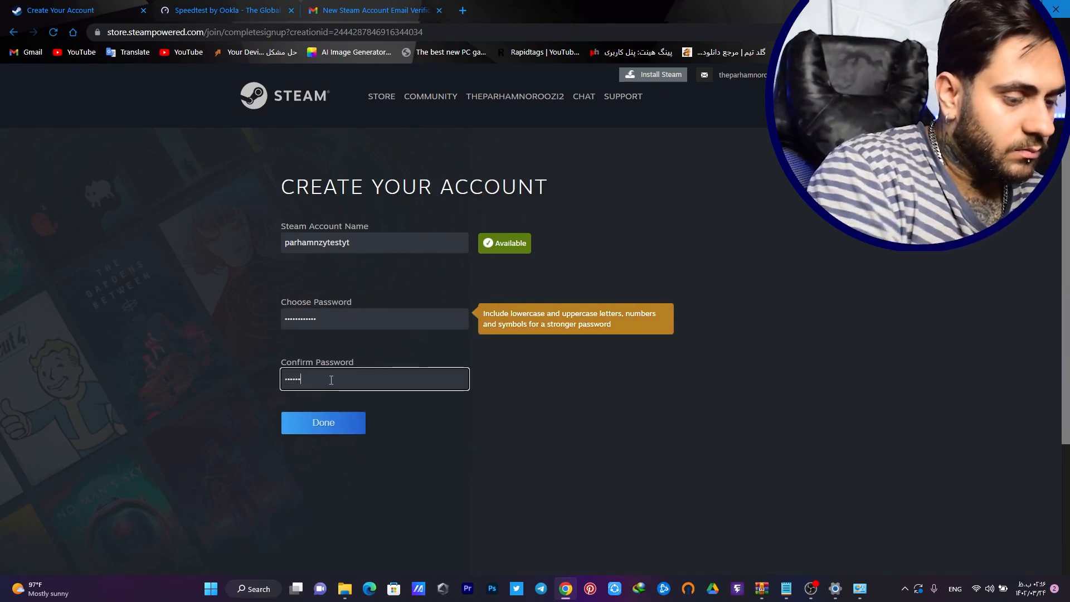
type("•••••")
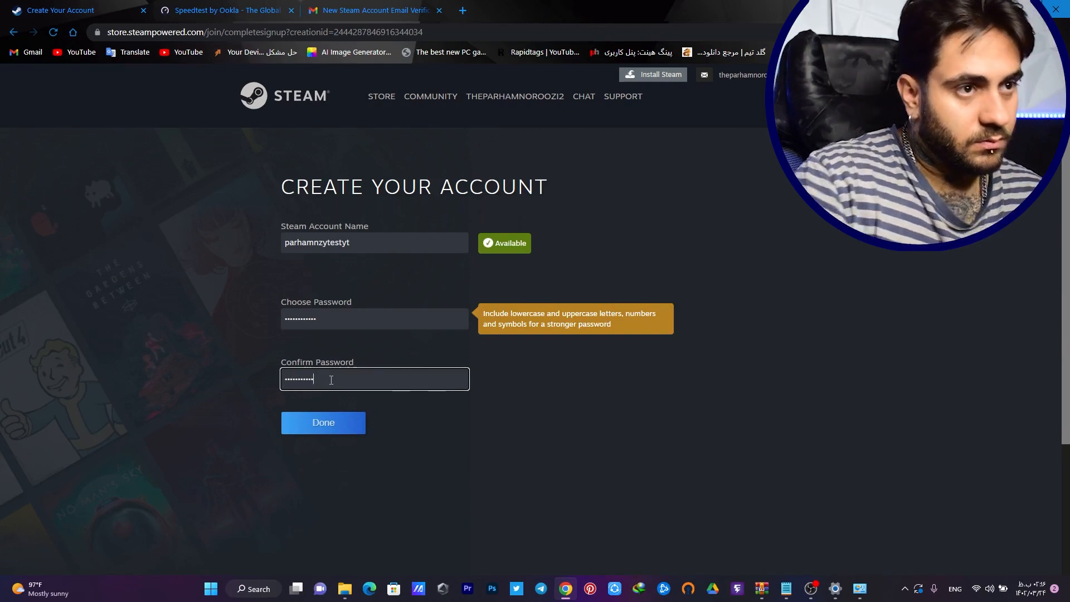
left_click(316, 423)
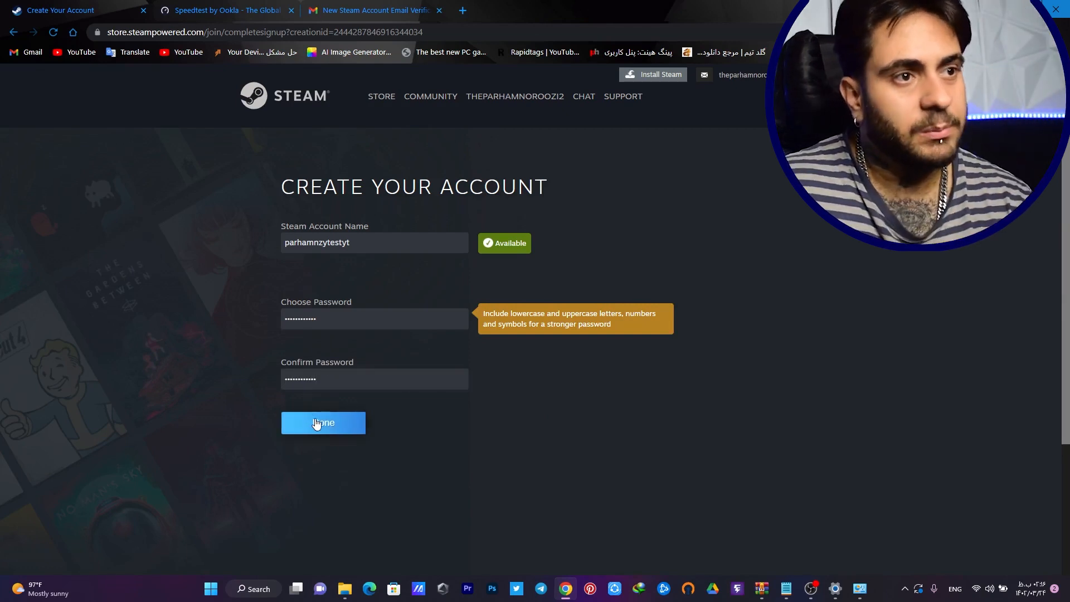